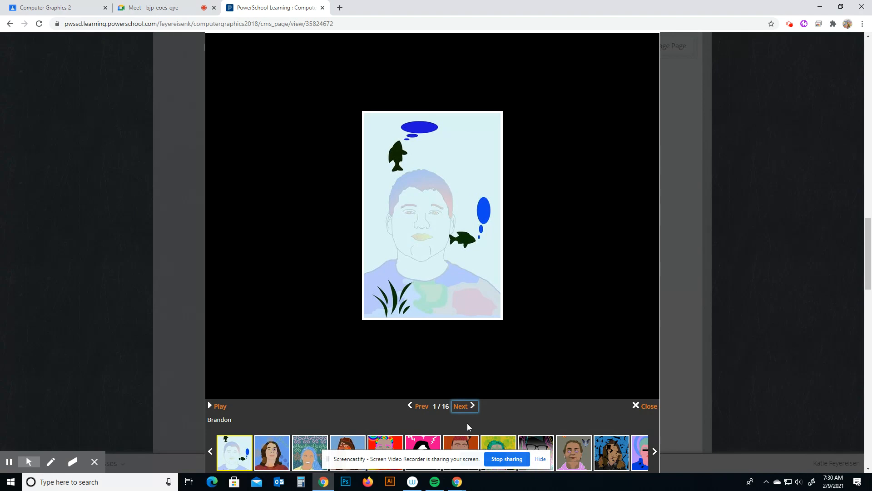
# Look through all 16 student portraits in the slideshow one by one and close the slideshow at the end.
pyautogui.press('Right')
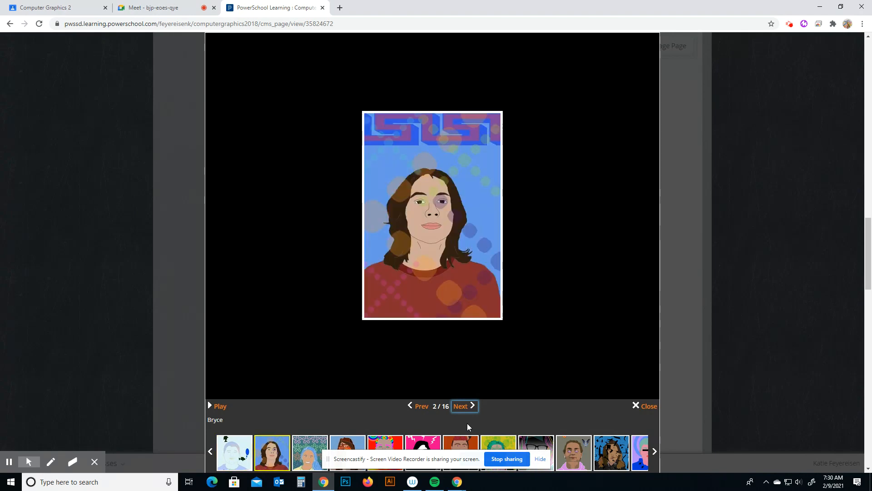
pyautogui.press('Right')
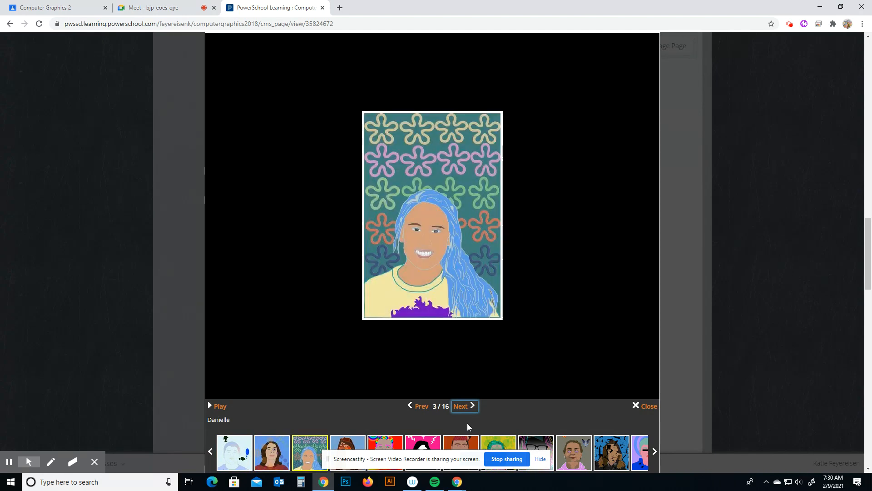
pyautogui.press('Right')
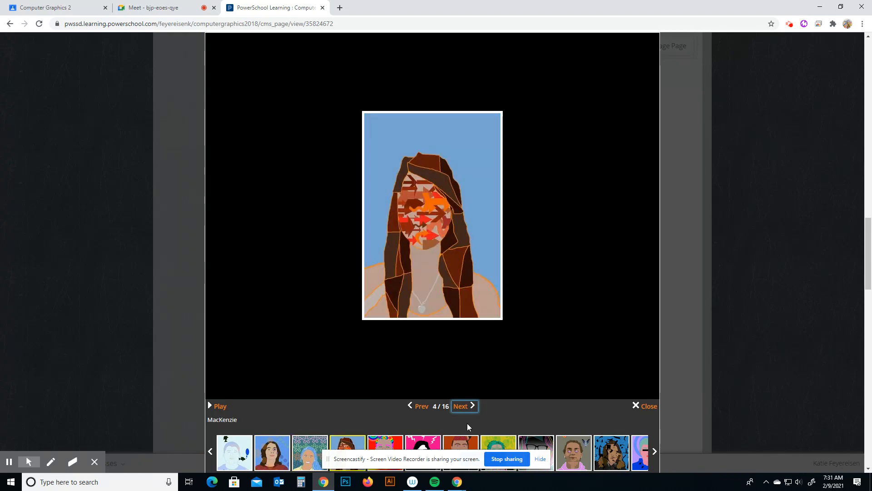
pyautogui.press('Right')
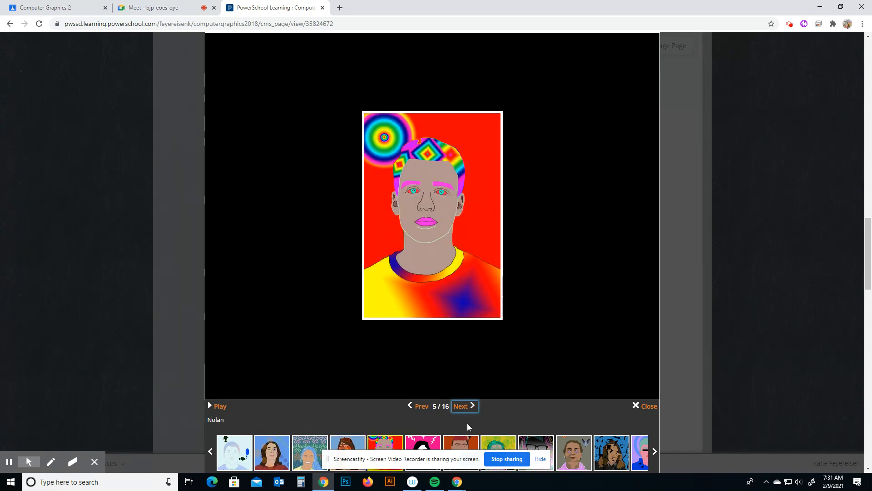
pyautogui.press('Right')
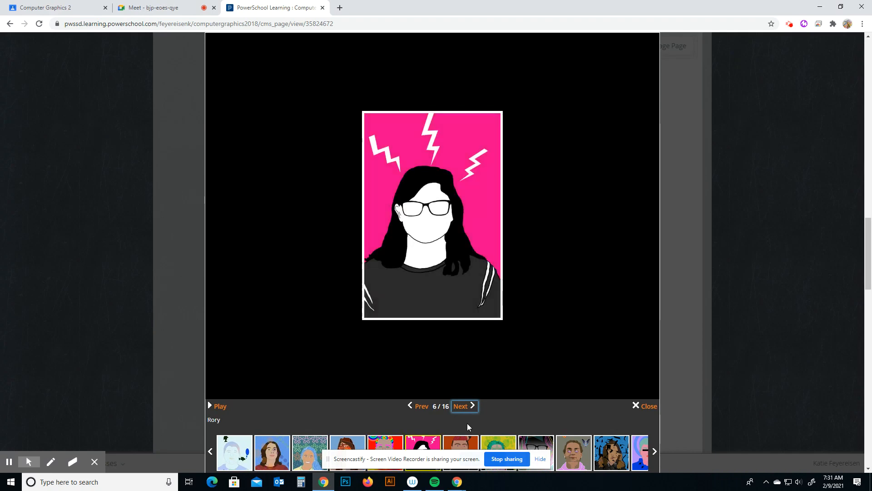
pyautogui.press('Right')
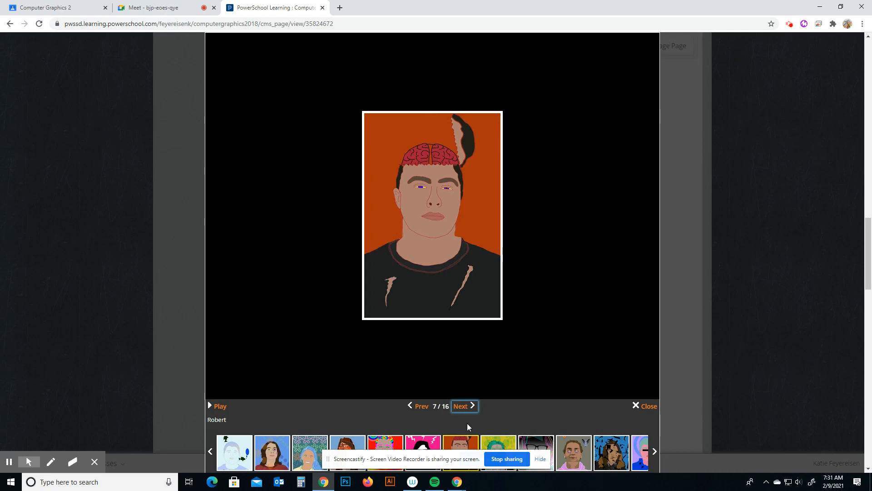
pyautogui.press('Right')
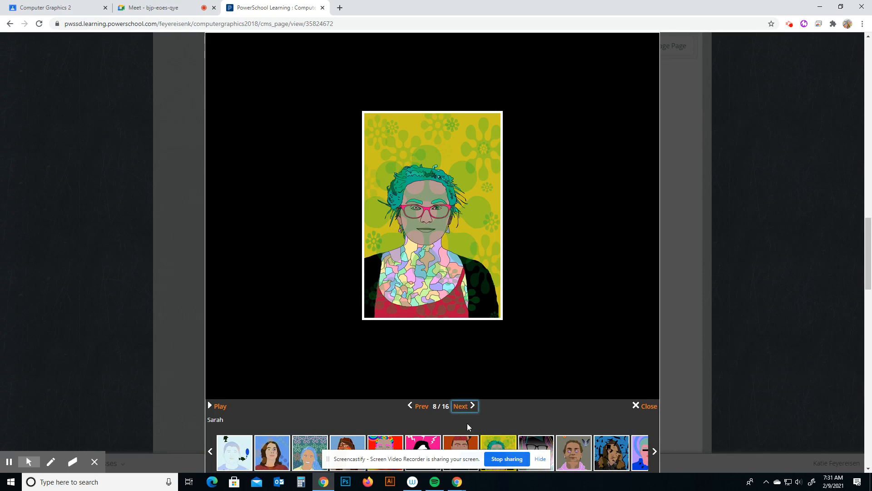
pyautogui.press('Right')
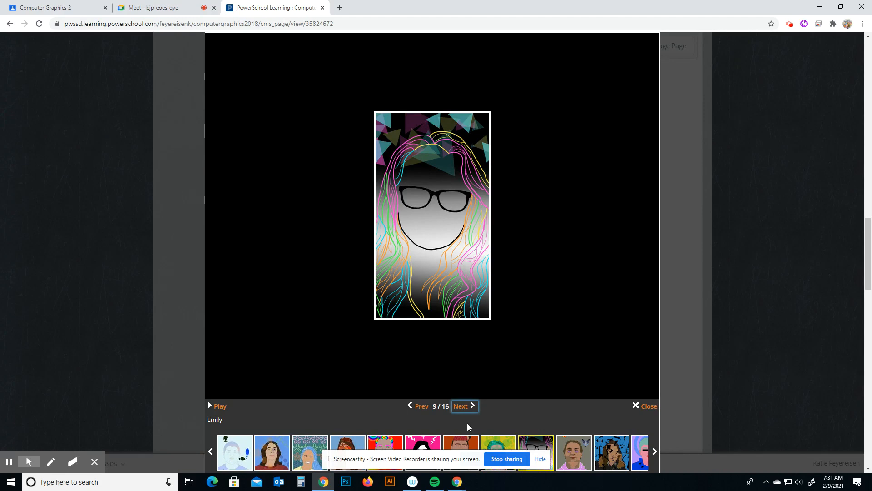
pyautogui.press('Right')
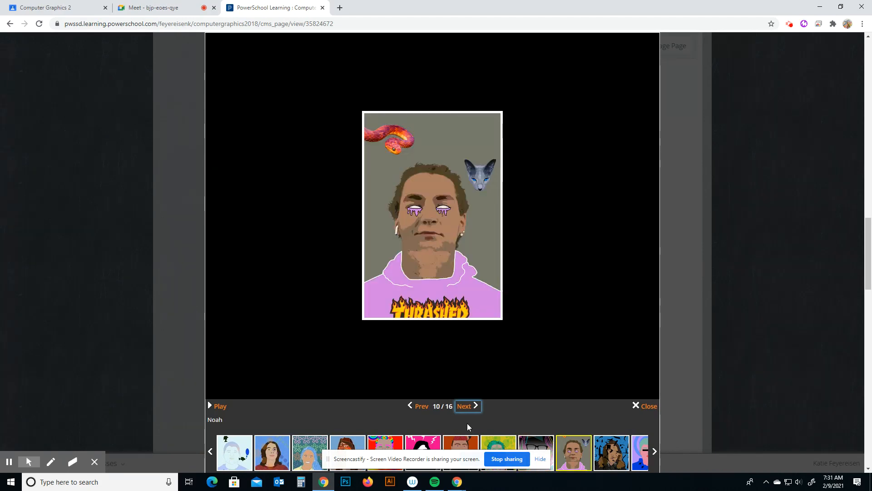
pyautogui.press('Right')
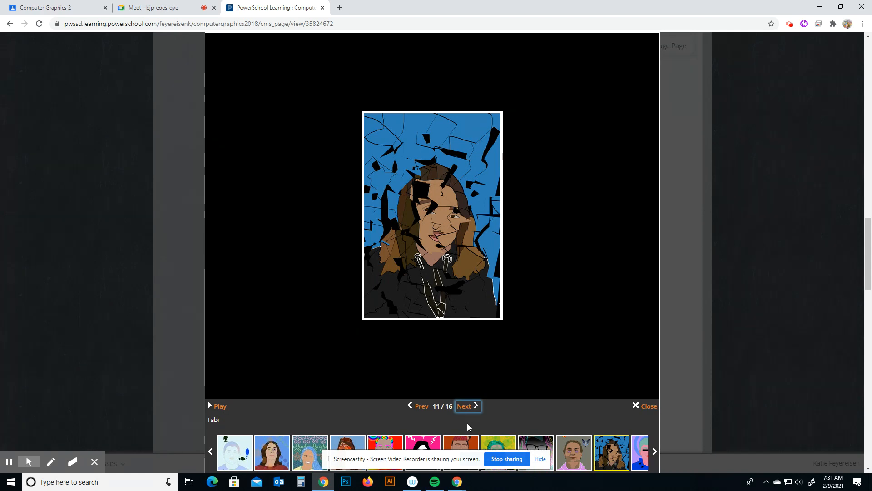
pyautogui.press('Right')
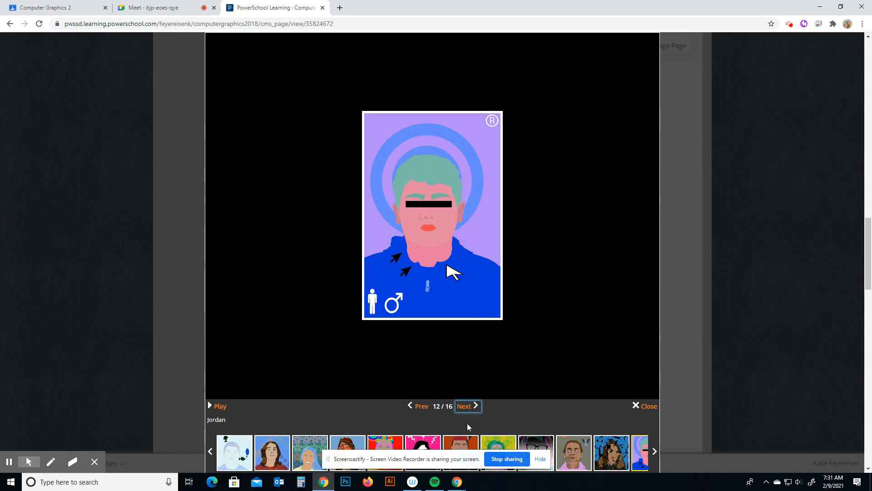
pyautogui.press('Right')
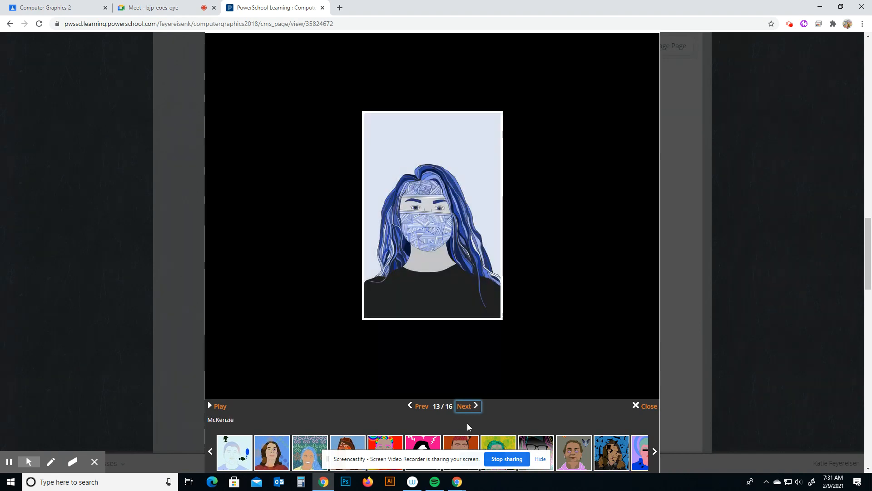
pyautogui.press('Right')
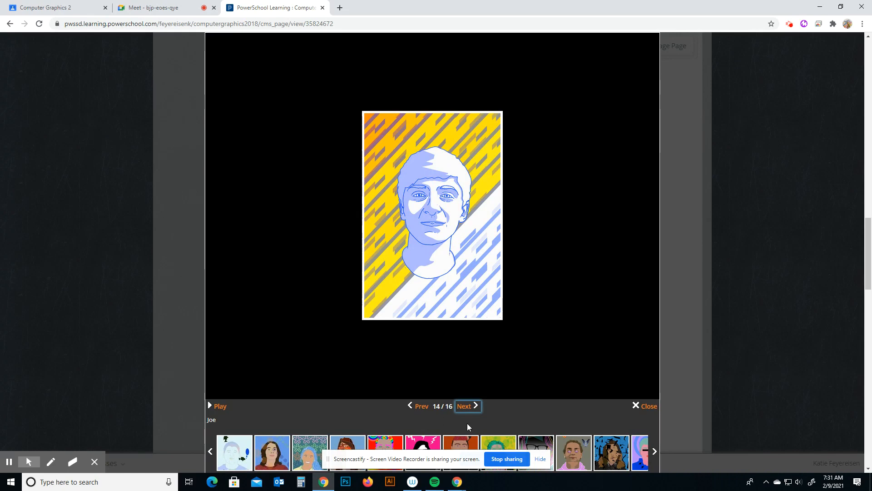
pyautogui.press('Right')
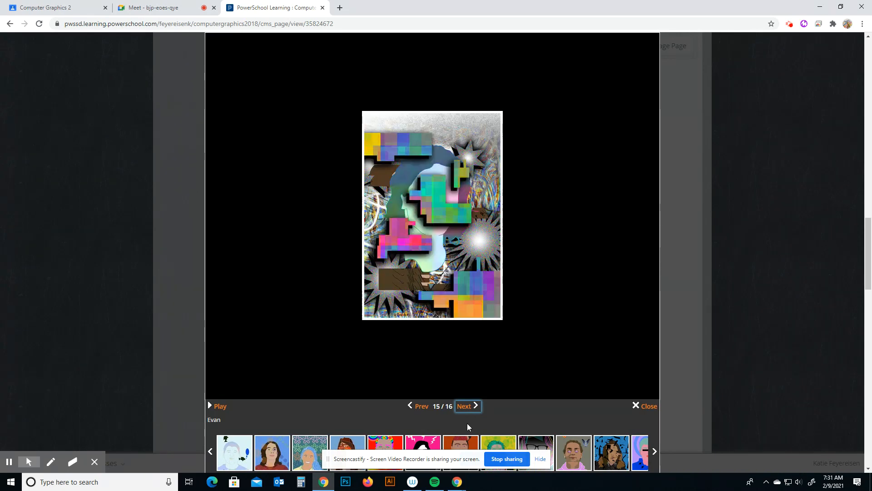
pyautogui.press('Right')
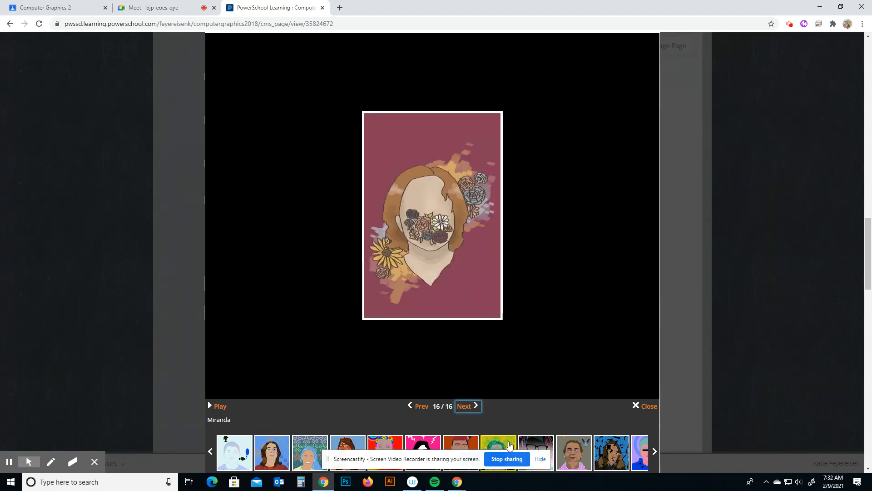
pyautogui.click(645, 407)
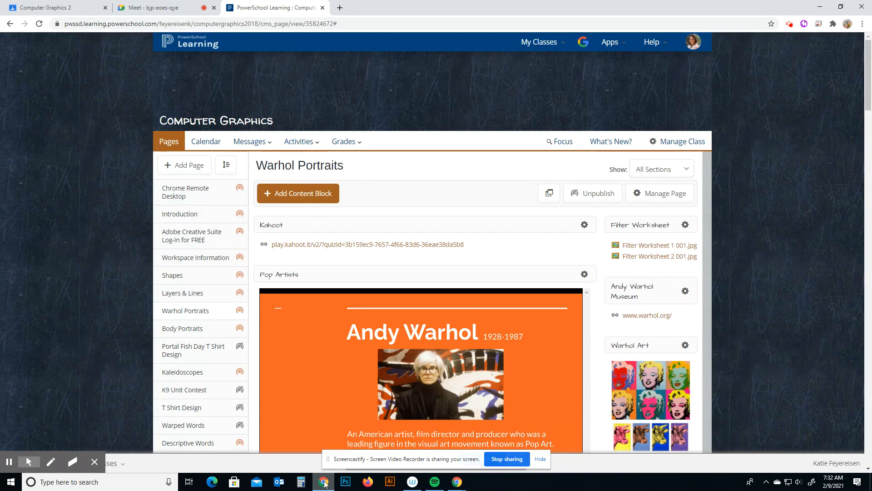
# Switch to Photoshop and open the recent file Warhol 1.psd.
pyautogui.click(345, 481)
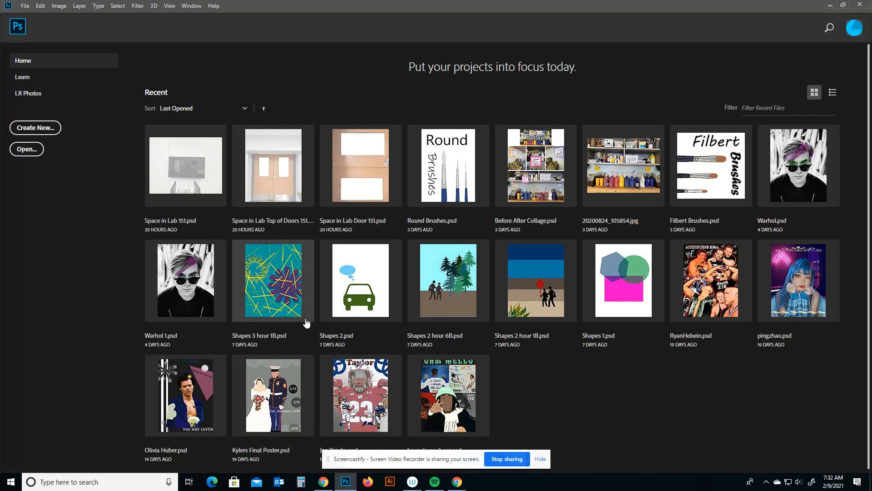
pyautogui.click(184, 287)
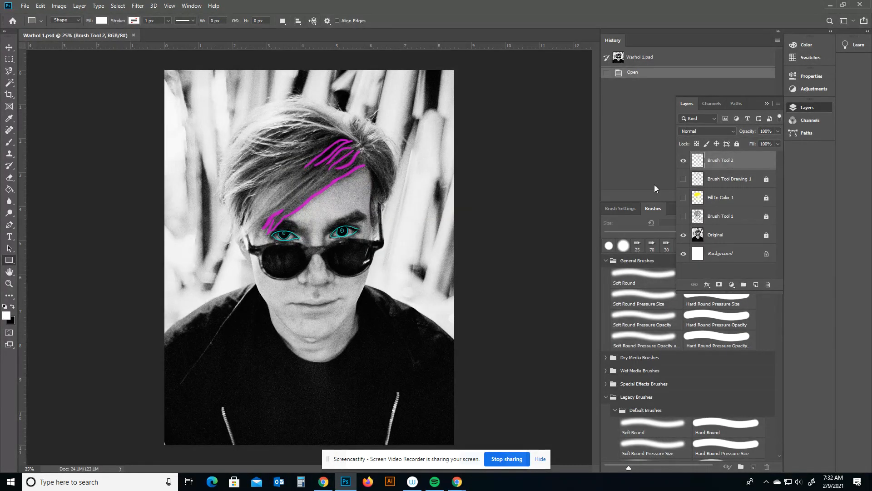
# Hide Brush Tool 2, view the Brush Tool 1 line drawing with and without the Original photo, and leave both hidden.
pyautogui.click(684, 163)
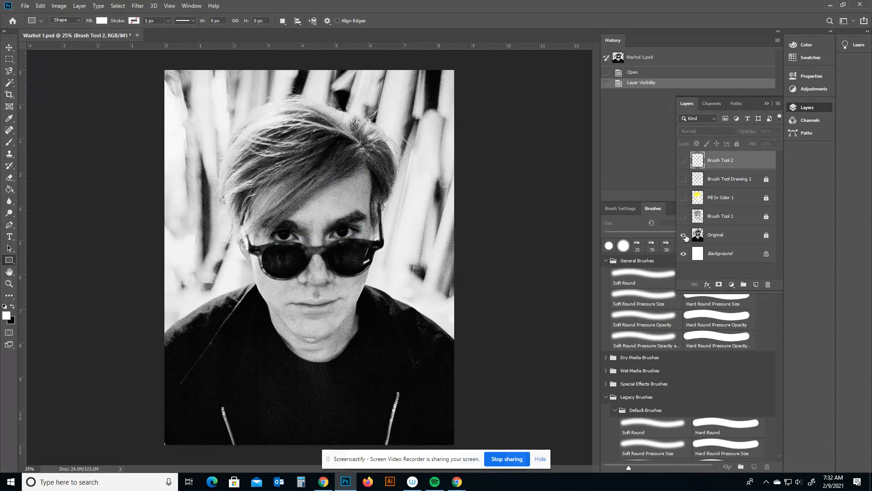
pyautogui.click(682, 216)
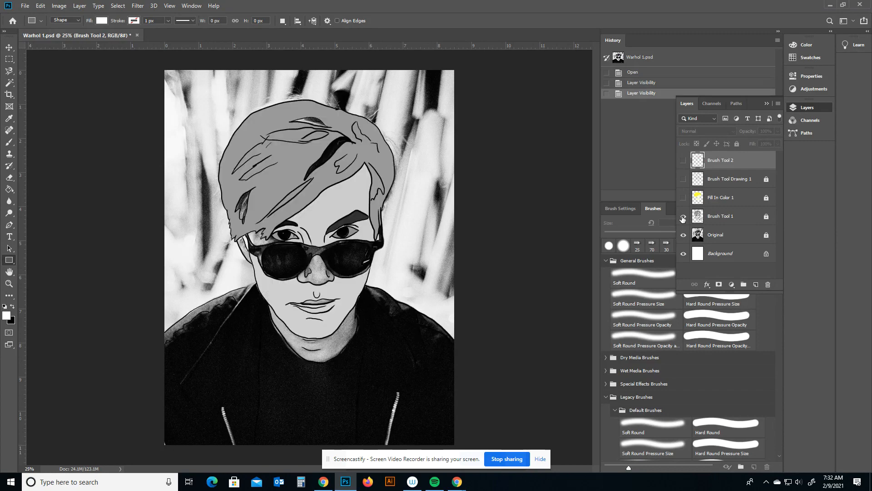
pyautogui.click(684, 235)
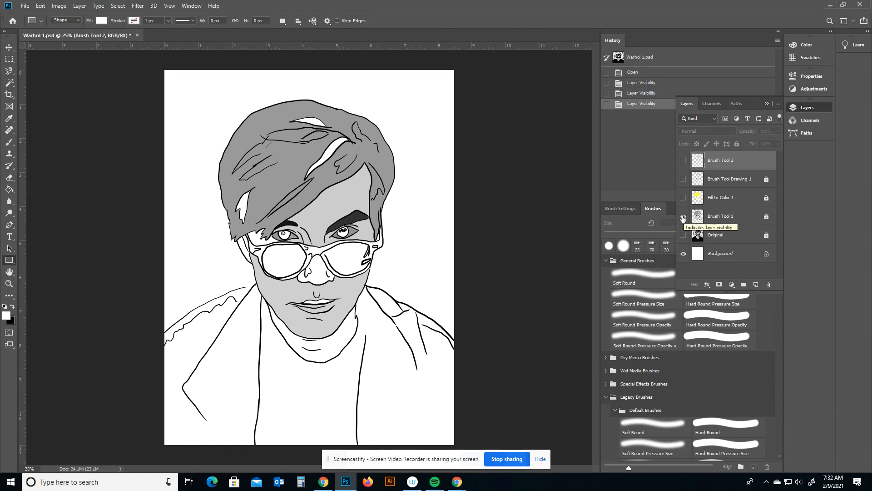
pyautogui.click(683, 217)
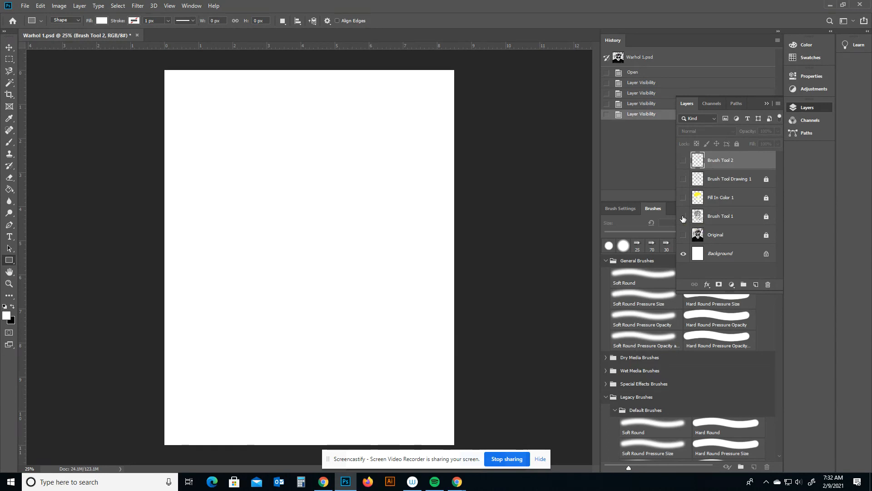
# View the Brush Tool Drawing 1 outline together with the Fill In Color 1 layer twice, hiding both layers after each look.
pyautogui.click(684, 180)
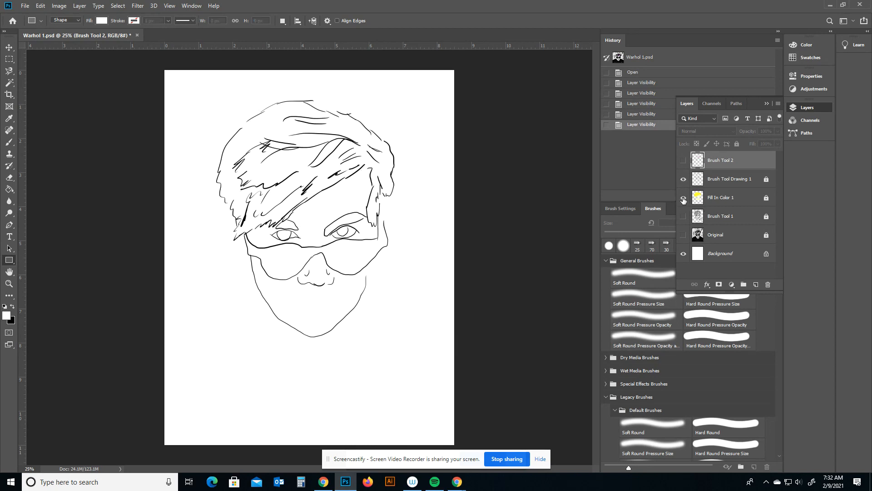
pyautogui.click(684, 198)
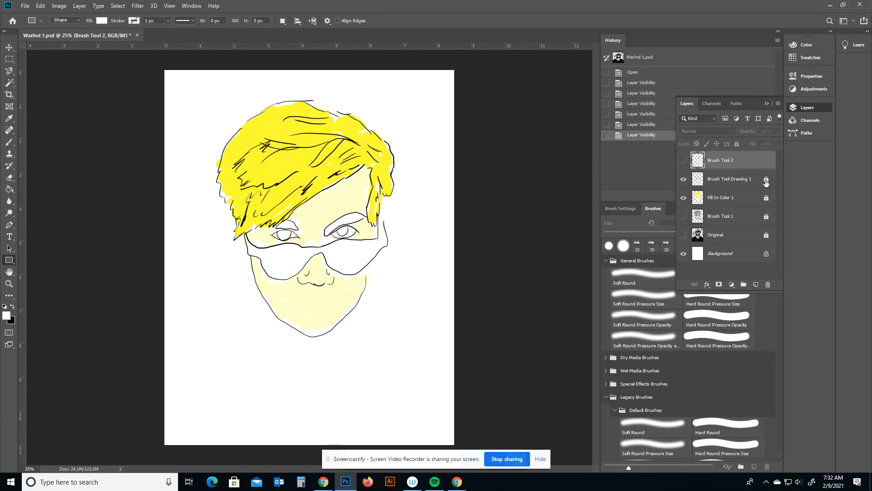
pyautogui.click(684, 199)
pyautogui.click(683, 179)
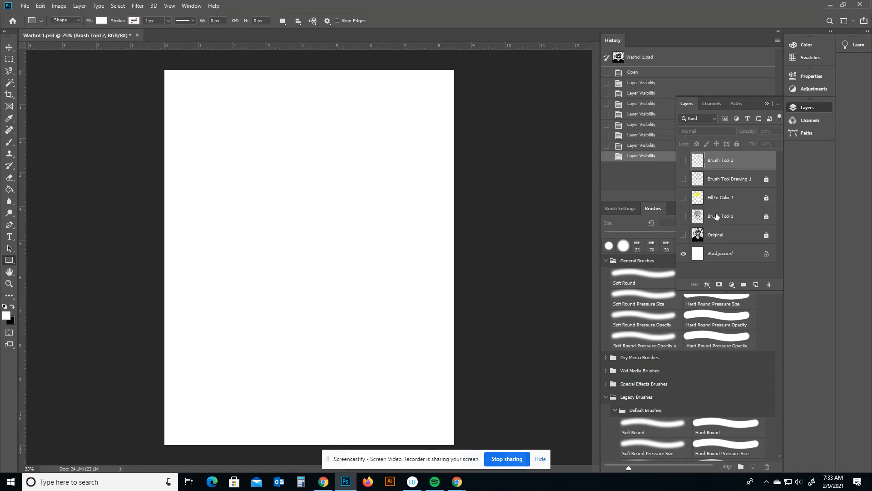
pyautogui.click(683, 180)
pyautogui.click(683, 199)
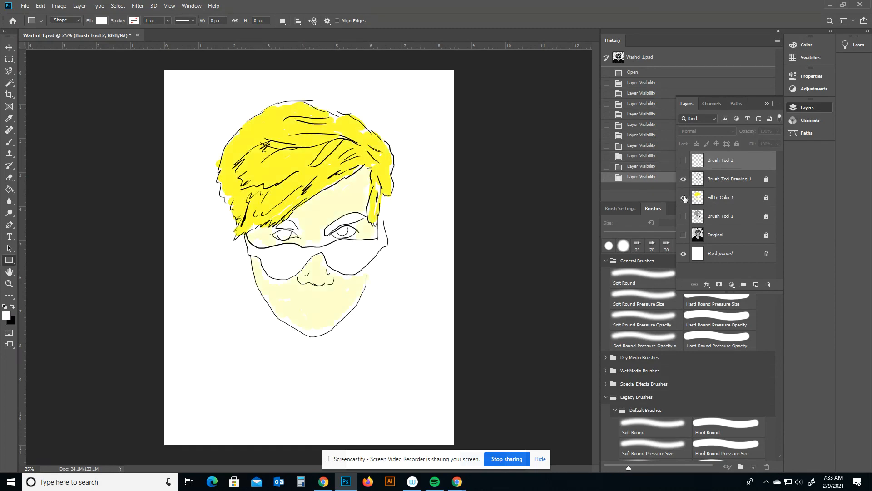
pyautogui.click(684, 198)
pyautogui.click(684, 179)
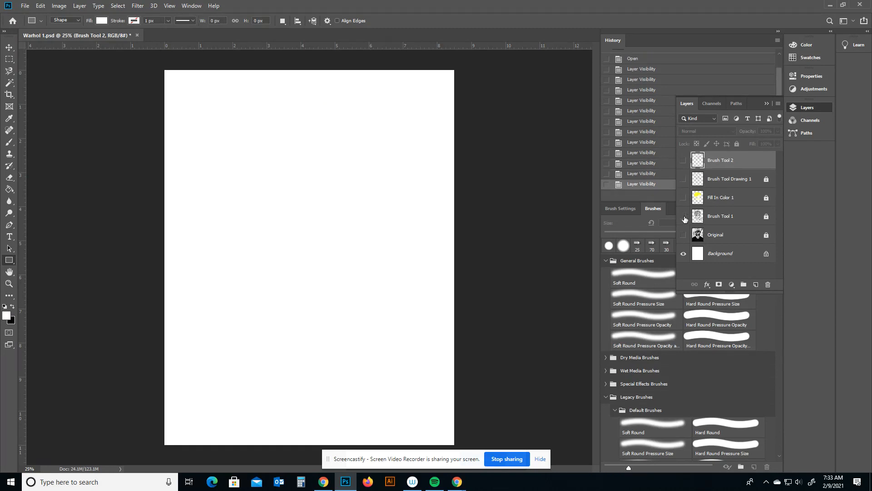
# Show and hide the Brush Tool 1 layer twice to examine its line work on its own.
pyautogui.click(683, 217)
pyautogui.click(684, 217)
pyautogui.click(684, 218)
pyautogui.click(683, 218)
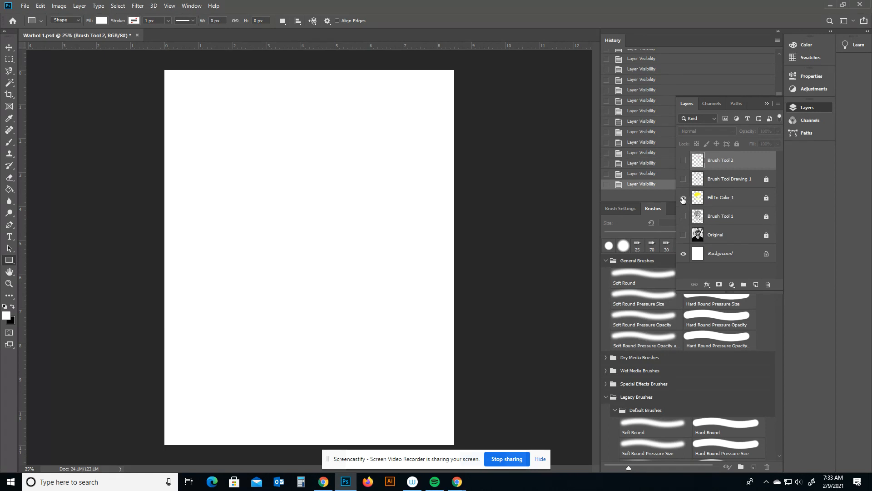
# View the Fill In Color 1 layer alone and with the Brush Tool Drawing 1 outline over it, and hide both layers.
pyautogui.click(683, 199)
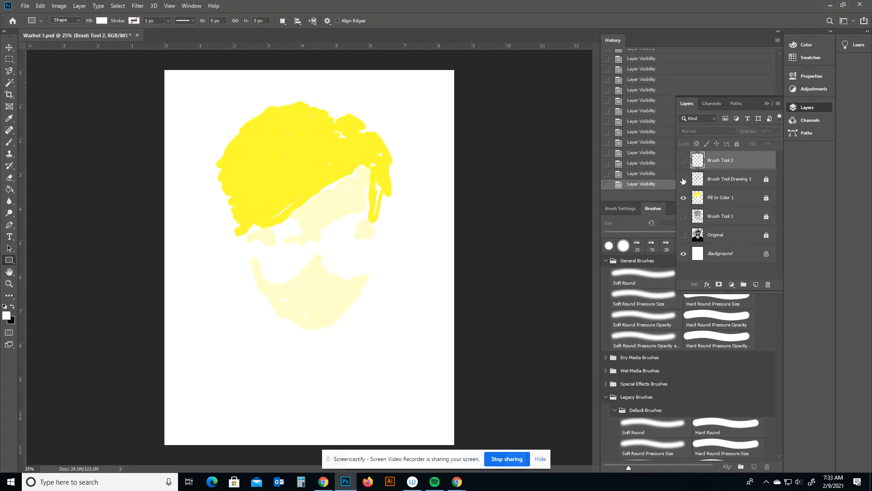
pyautogui.click(683, 180)
pyautogui.click(683, 180)
pyautogui.click(683, 198)
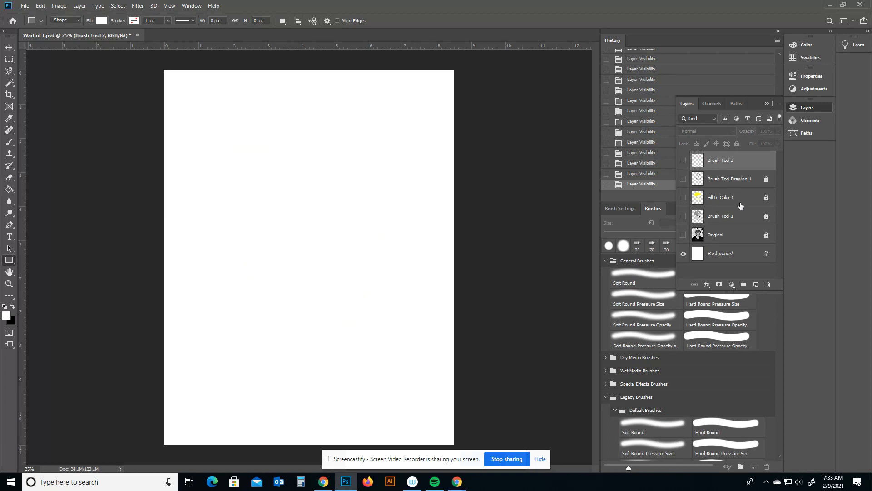
# Show the Original and Brush Tool 2 layers, and examine the magenta and teal strokes with and without the photo beneath.
pyautogui.click(684, 235)
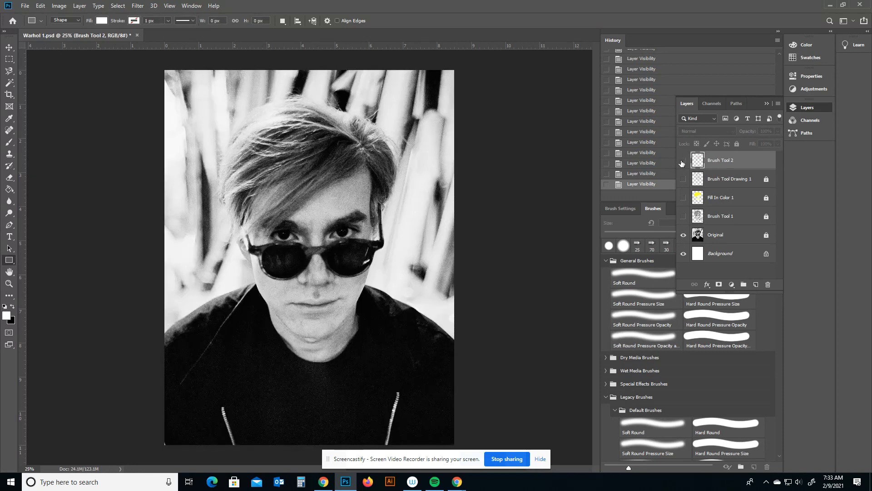
pyautogui.click(683, 161)
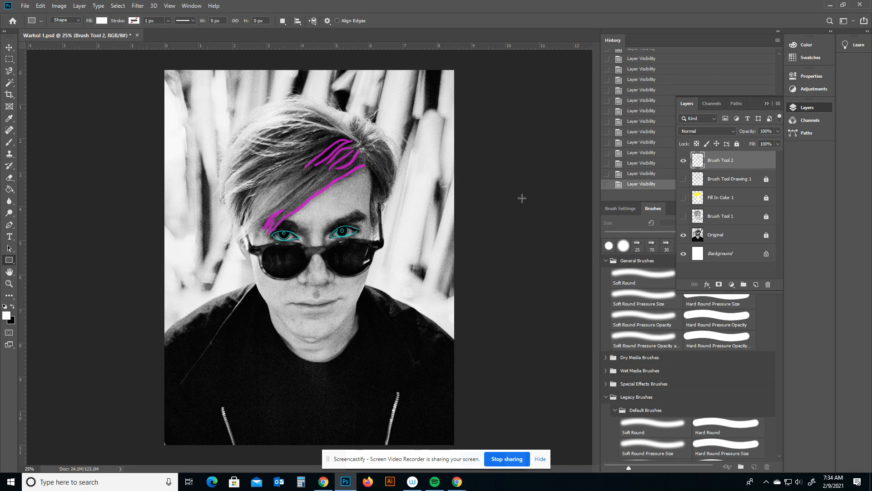
pyautogui.click(683, 236)
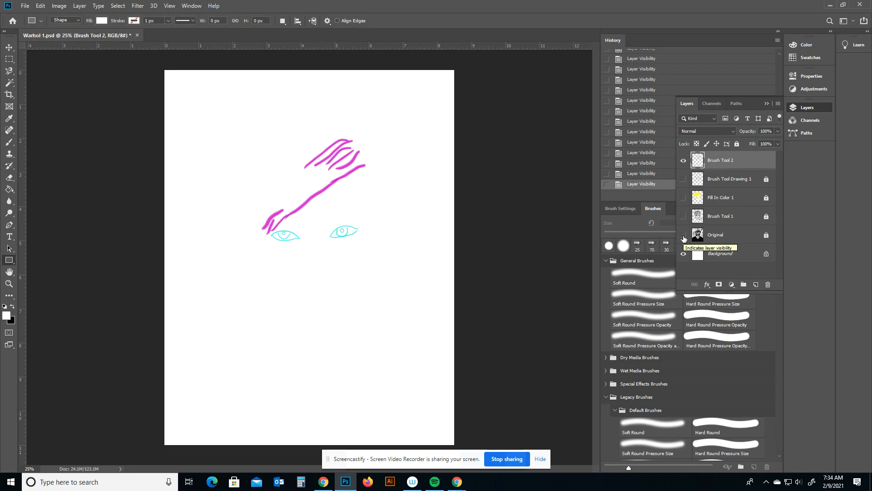
pyautogui.click(684, 236)
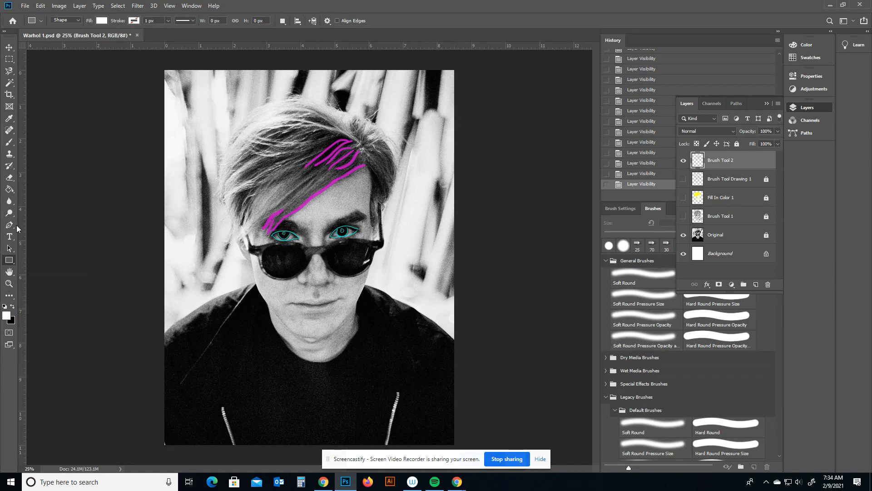
# Compare the forehead hairline up close in the Brush Tool 2, Brush Tool Drawing 1, Brush Tool 1 and Fill In Color 1 layers.
pyautogui.click(9, 284)
pyautogui.moveTo(335, 191); pyautogui.dragTo(380, 157)
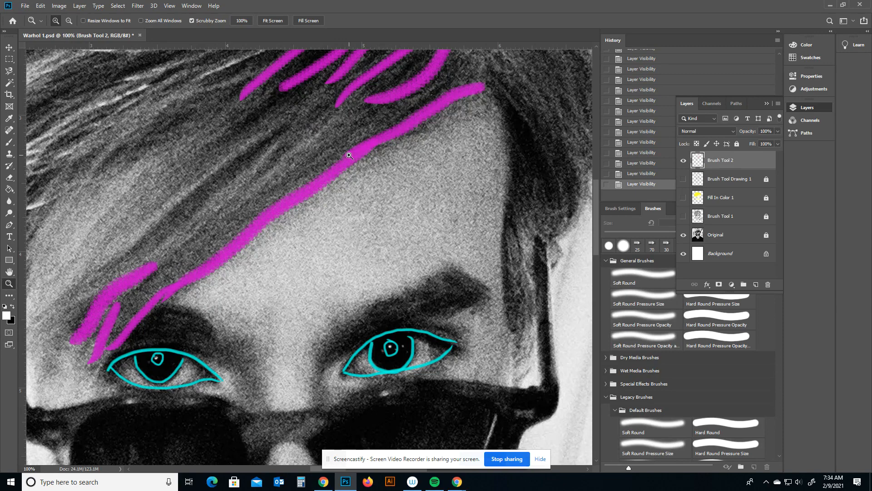
pyautogui.click(339, 168)
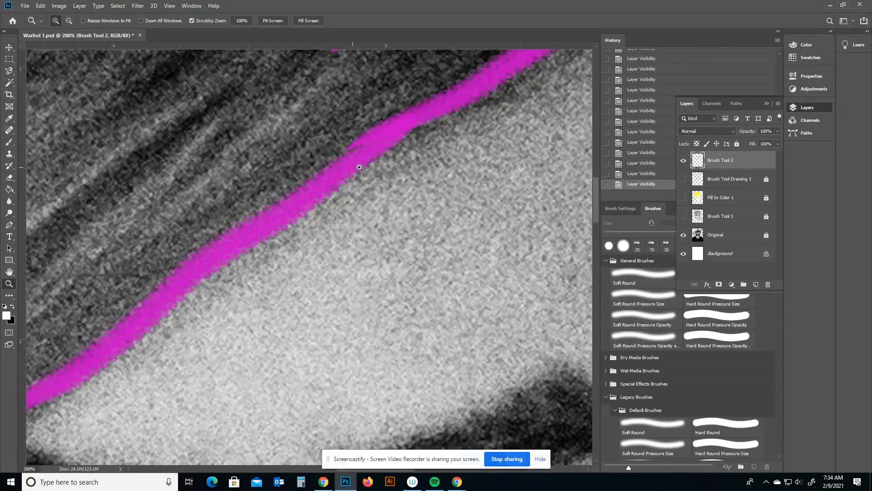
pyautogui.click(684, 163)
pyautogui.click(683, 180)
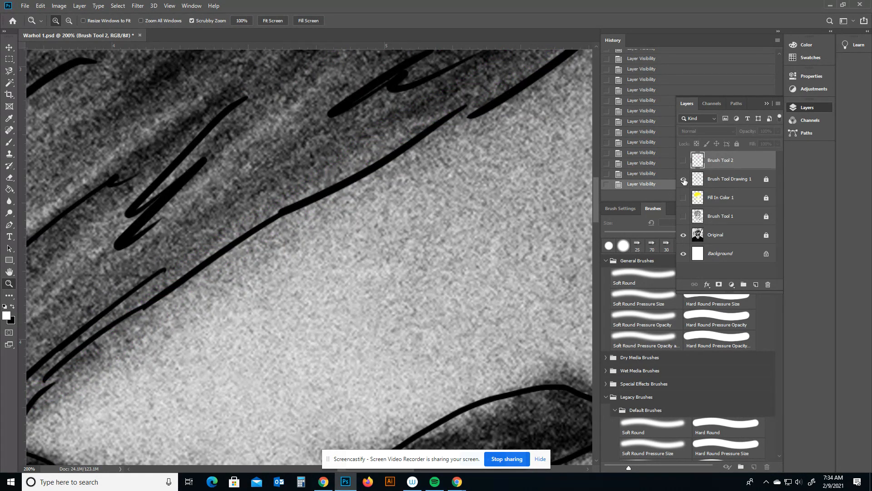
pyautogui.click(681, 217)
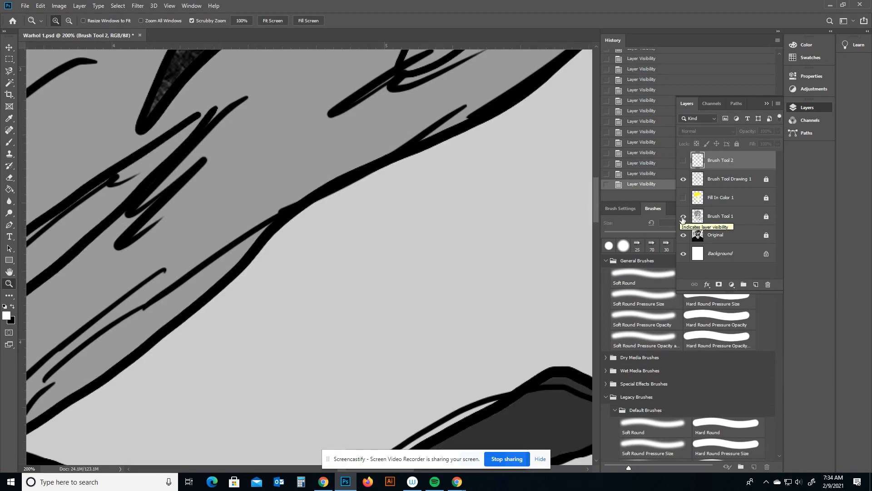
pyautogui.click(682, 218)
pyautogui.click(683, 198)
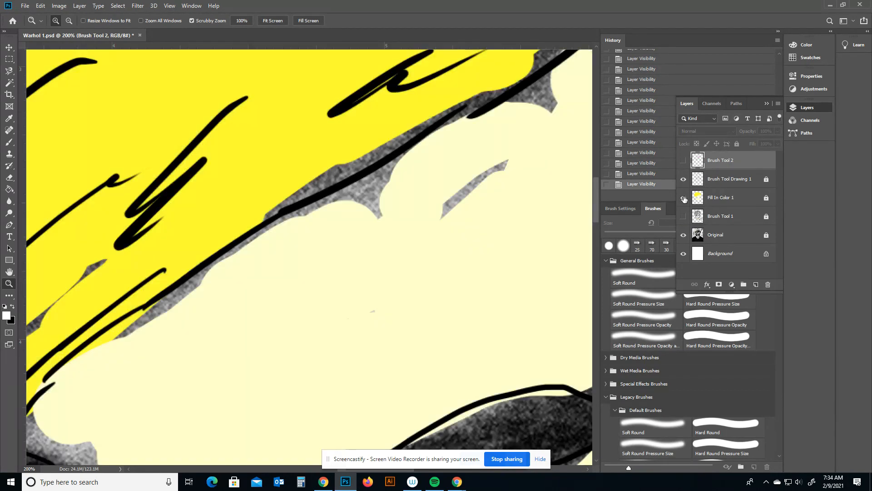
pyautogui.click(683, 198)
pyautogui.click(683, 179)
pyautogui.click(683, 161)
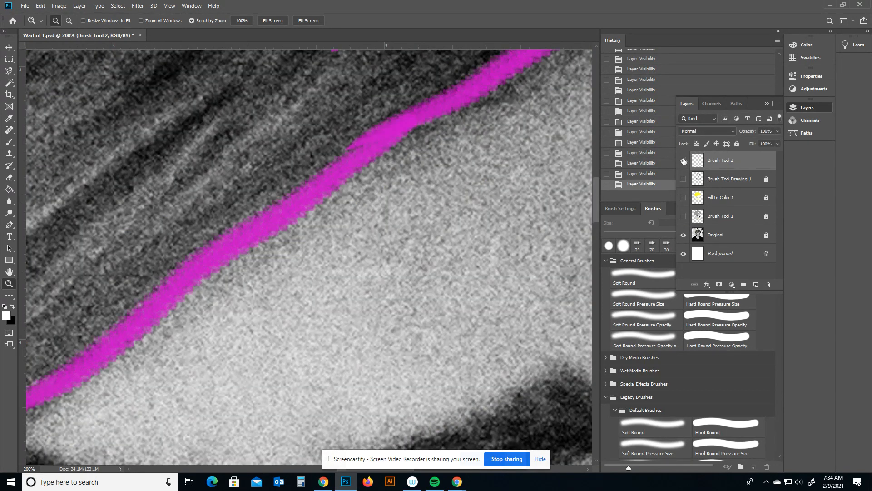
# View the whole portrait with the Brush Tool 1 layer shown in place of Brush Tool 2, and hide Brush Tool 1 again.
pyautogui.doubleClick(9, 272)
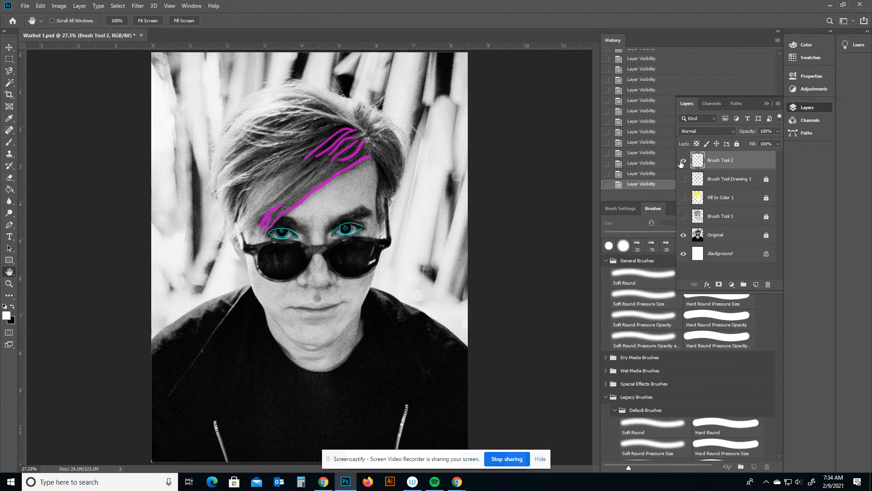
pyautogui.moveTo(683, 161); pyautogui.dragTo(683, 218)
pyautogui.click(683, 218)
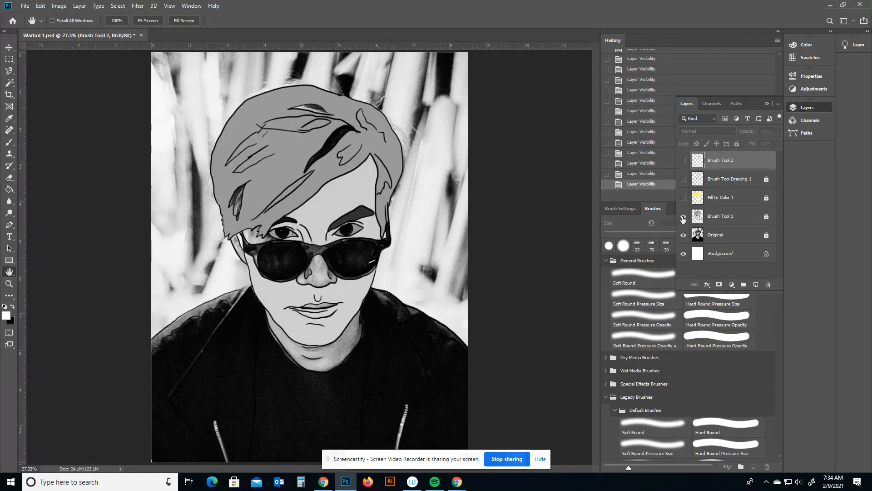
pyautogui.click(683, 218)
# View Fill In Color 1 and Brush Tool Drawing 1 with and without the Original photo, and return to Brush Tool 2 over the photo.
pyautogui.click(683, 198)
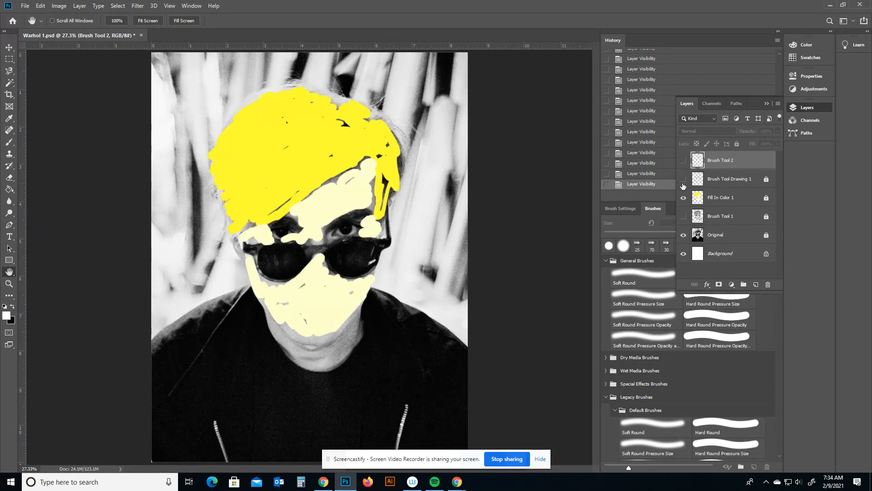
pyautogui.click(684, 180)
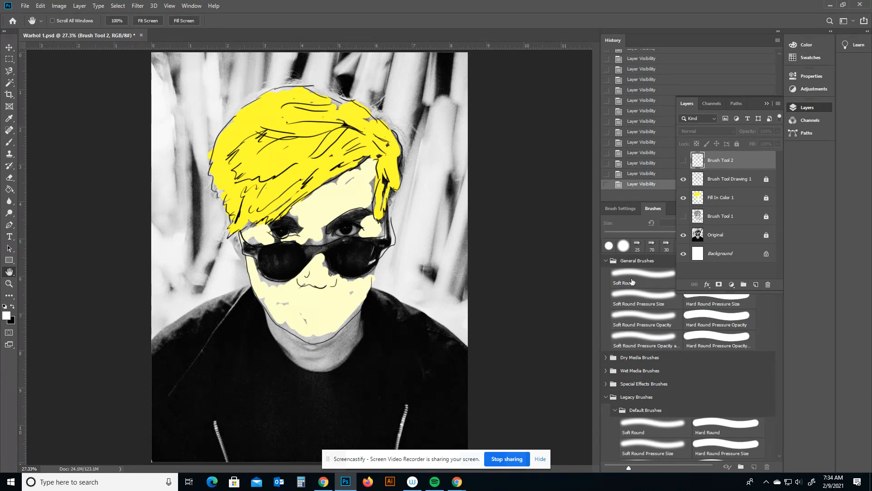
pyautogui.click(684, 236)
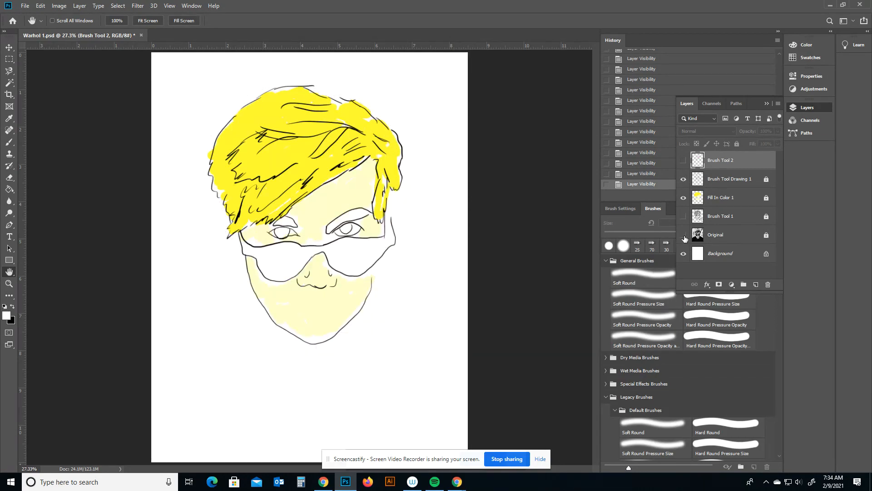
pyautogui.click(683, 235)
pyautogui.click(683, 198)
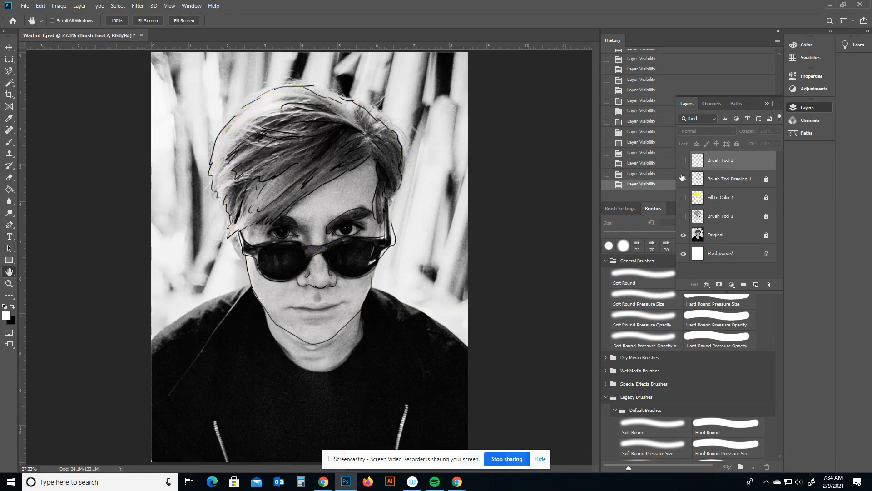
pyautogui.click(683, 160)
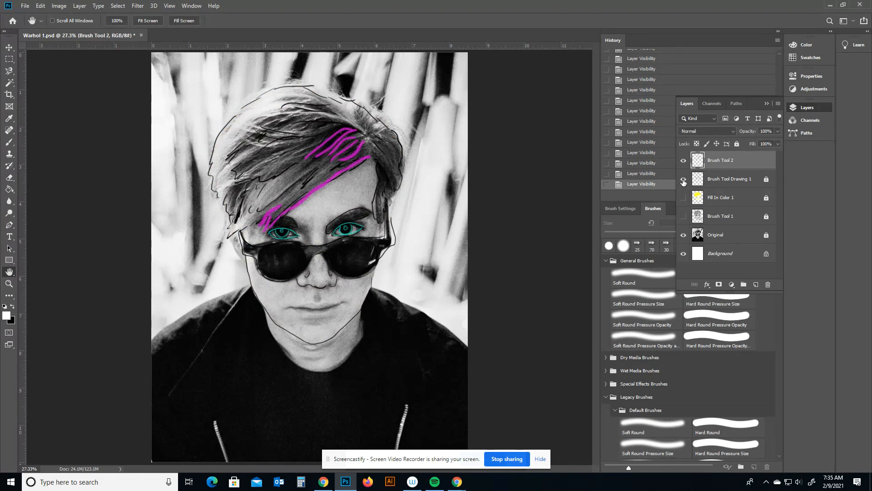
pyautogui.click(683, 179)
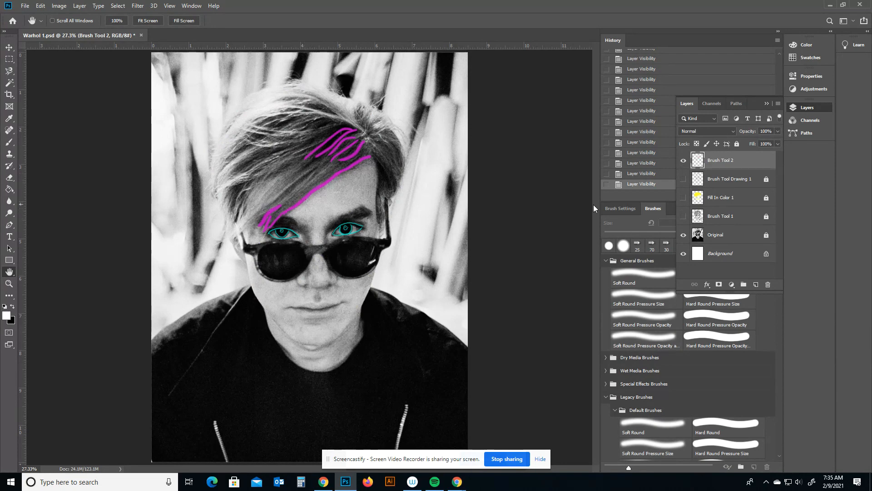
# Examine the teal eye outlines, the magenta hair strokes and the lower face up close with the Brush tool active.
pyautogui.click(9, 283)
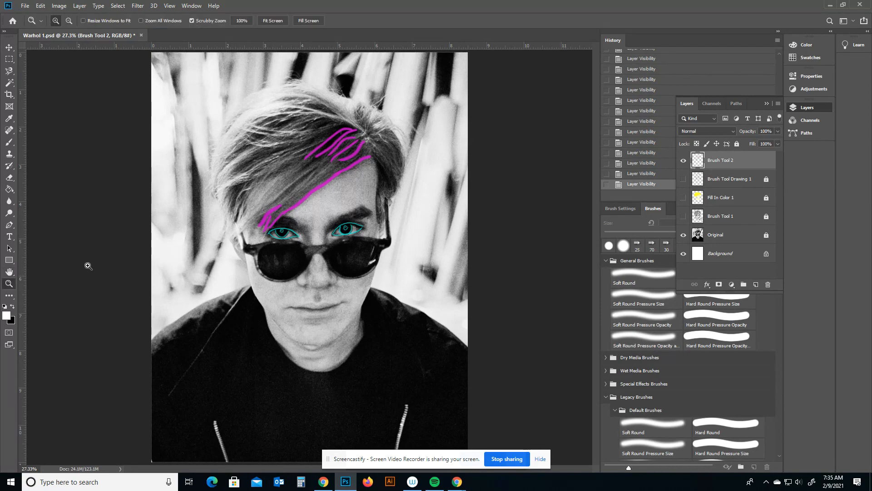
pyautogui.moveTo(287, 245); pyautogui.dragTo(293, 239)
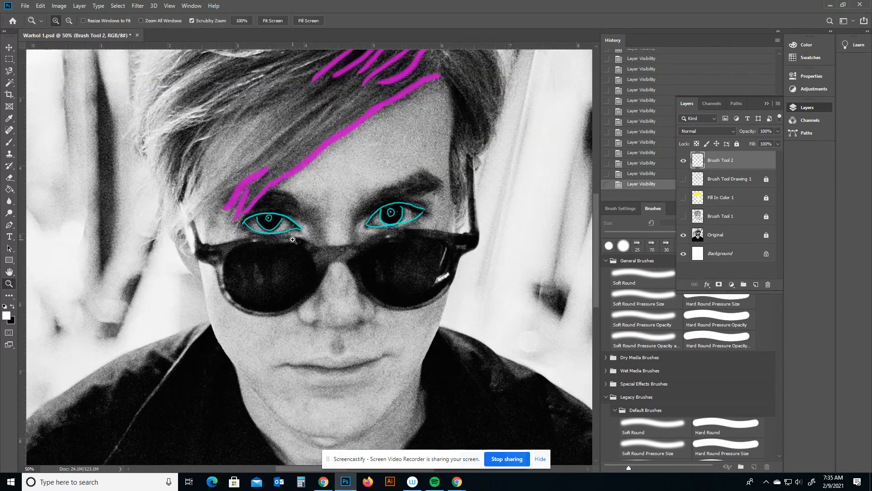
pyautogui.click(293, 240)
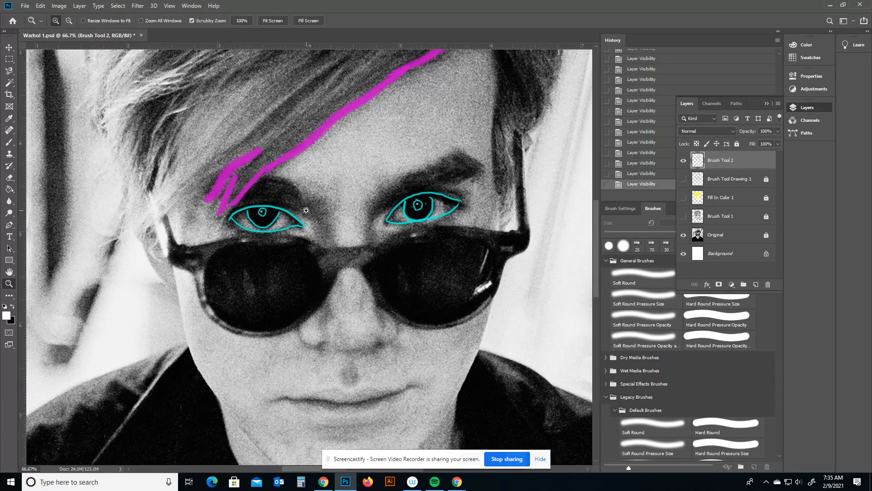
pyautogui.scroll(5, 306, 210)
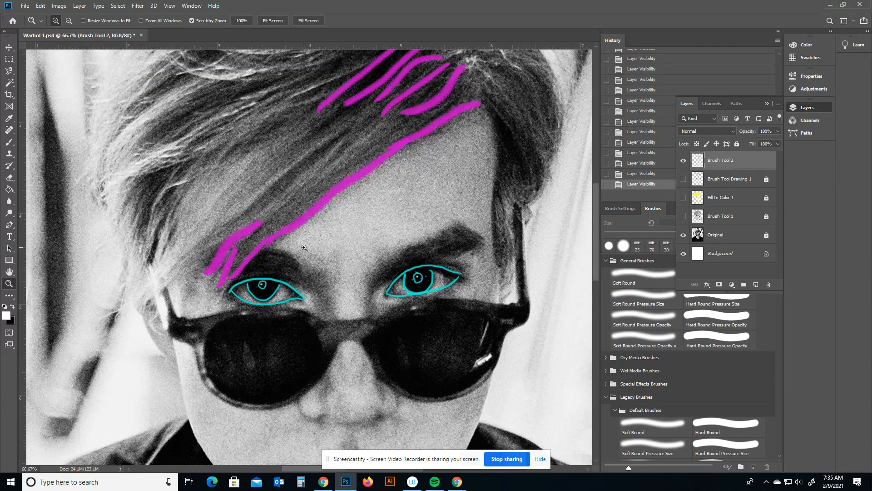
pyautogui.click(9, 142)
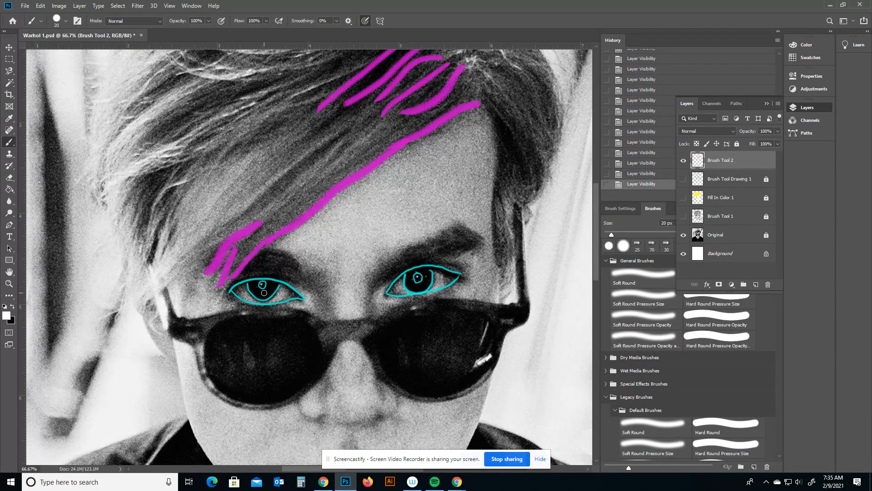
pyautogui.scroll(-5, 281, 321)
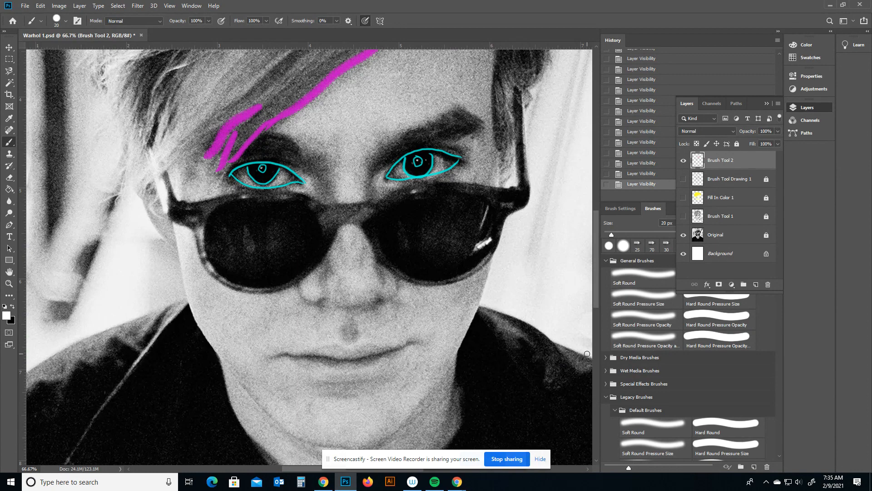
# Activate the Custom Shape tool with the whole portrait in view and choose a jagged, solid starburst shape.
pyautogui.doubleClick(8, 272)
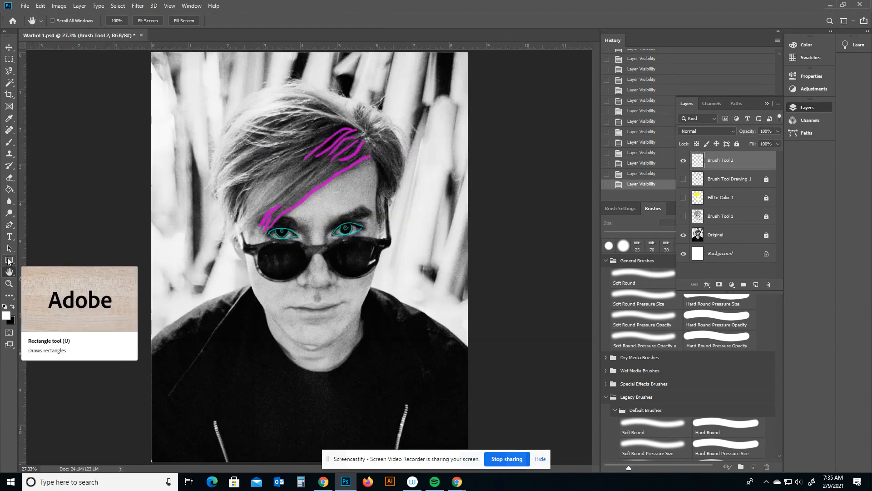
pyautogui.click(8, 260)
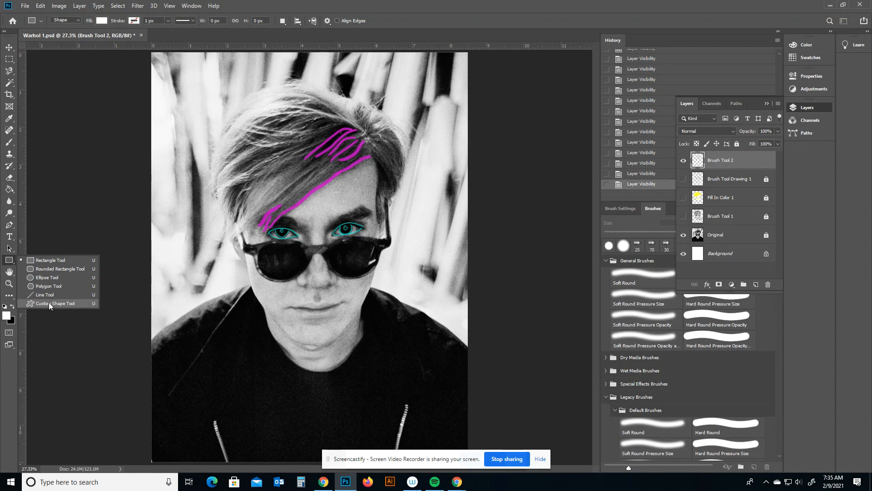
pyautogui.click(48, 301)
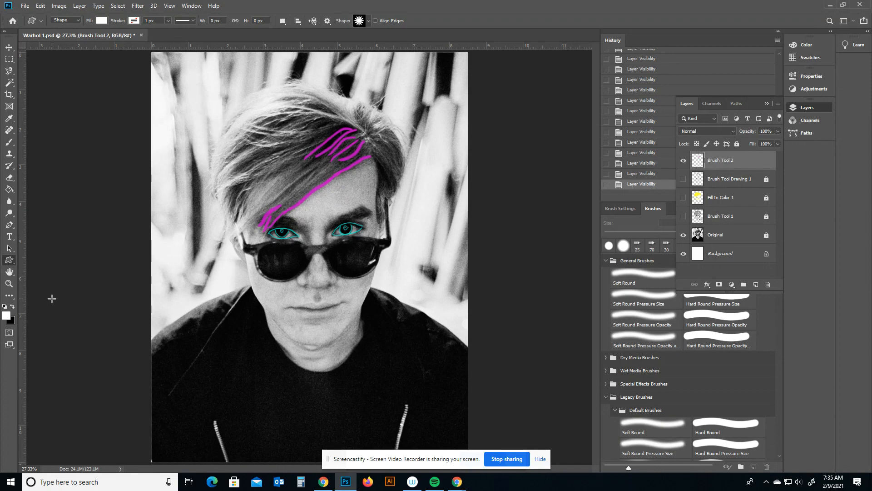
pyautogui.click(368, 21)
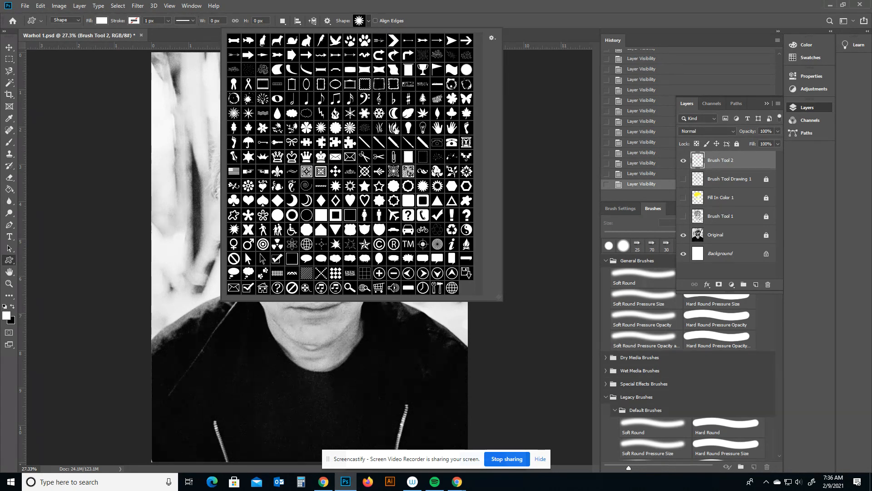
pyautogui.click(334, 245)
# Set the custom shape's fill to green 009933.
pyautogui.click(101, 20)
pyautogui.click(101, 21)
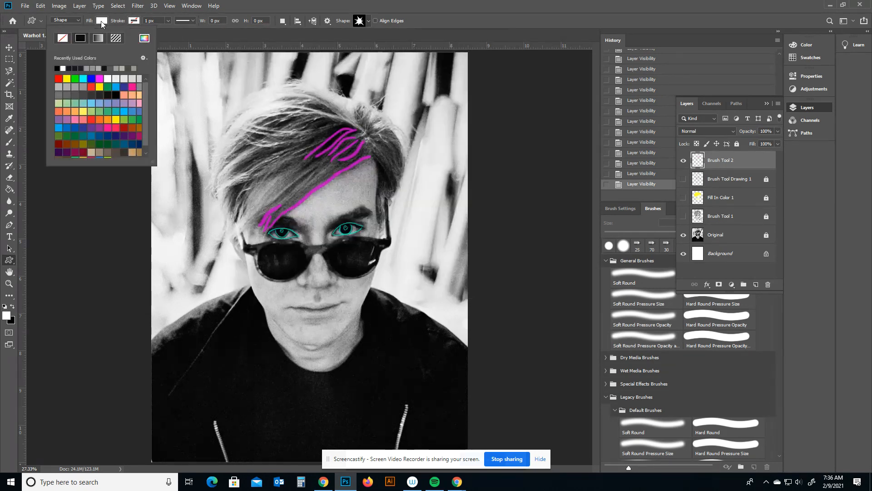
pyautogui.click(145, 38)
pyautogui.moveTo(604, 214); pyautogui.dragTo(606, 226)
pyautogui.moveTo(582, 199); pyautogui.dragTo(601, 187)
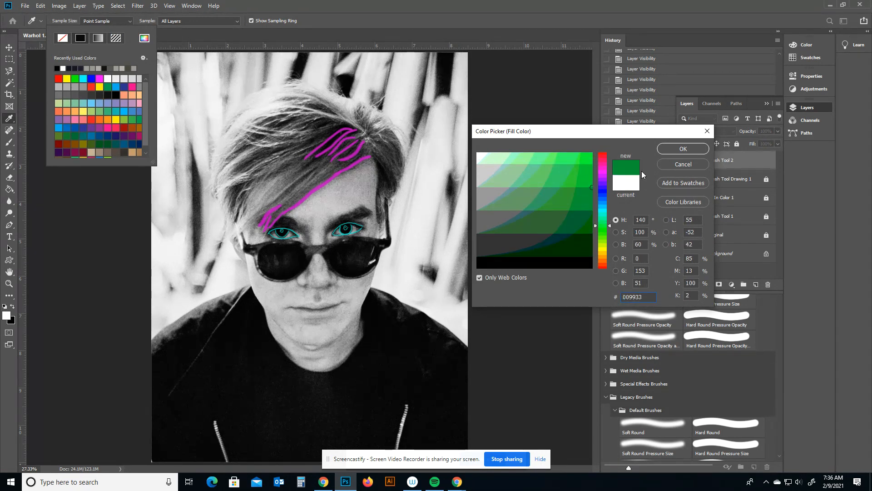
pyautogui.press('Return')
# Draw a starburst about 953 by 888 px on the photo and move it to the upper-left area beside the hair.
pyautogui.moveTo(171, 64); pyautogui.dragTo(467, 323)
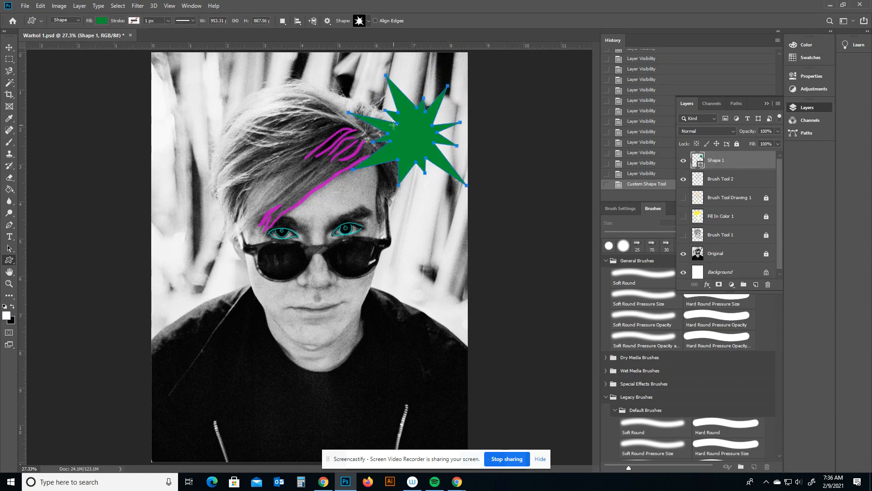
pyautogui.click(8, 48)
pyautogui.moveTo(424, 130); pyautogui.dragTo(232, 139)
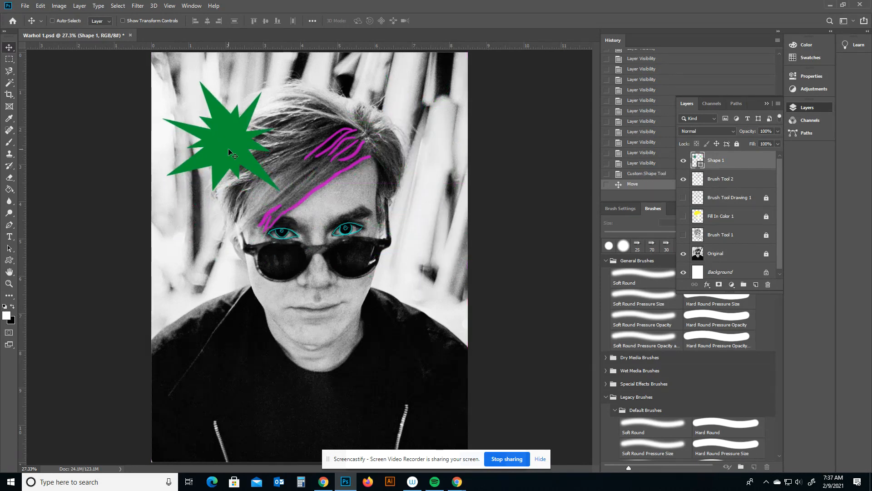
# Rotate the green starburst about 88° counter-clockwise with Free Transform.
pyautogui.hotkey('ctrl', 't')
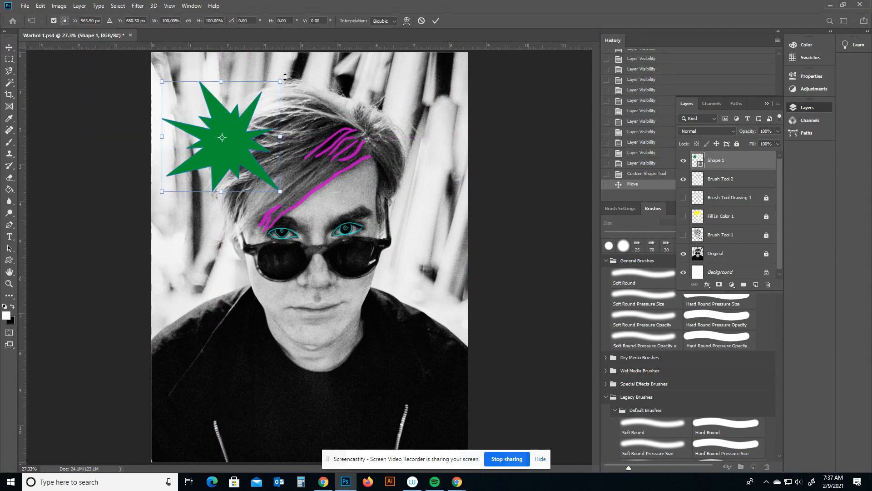
pyautogui.moveTo(289, 75); pyautogui.dragTo(175, 76)
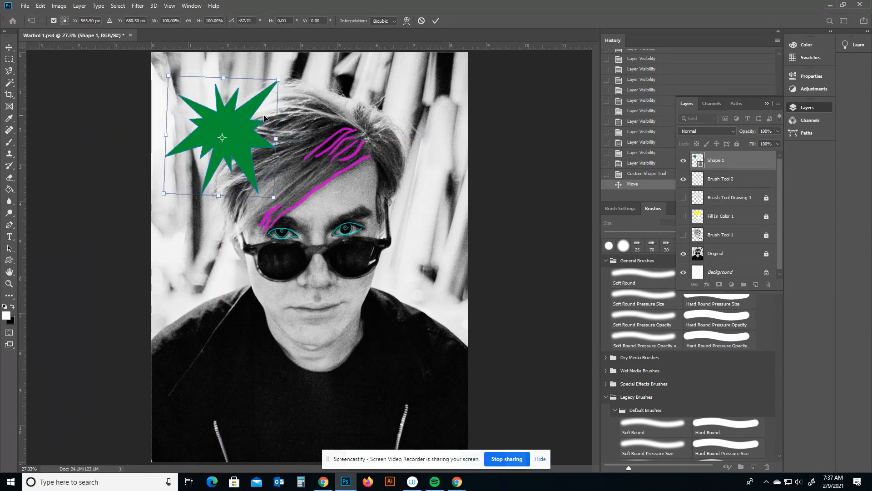
pyautogui.press('Return')
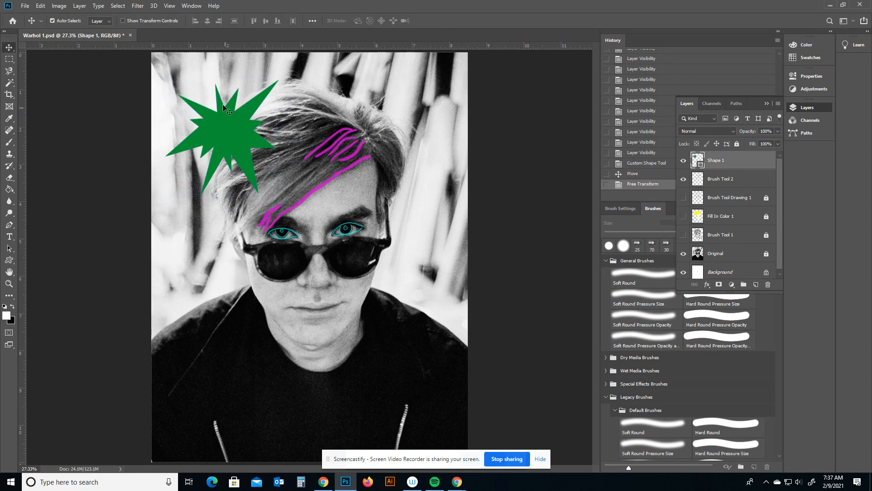
# Flip the green starburst horizontally and move it slightly upward beside the hair.
pyautogui.click(40, 7)
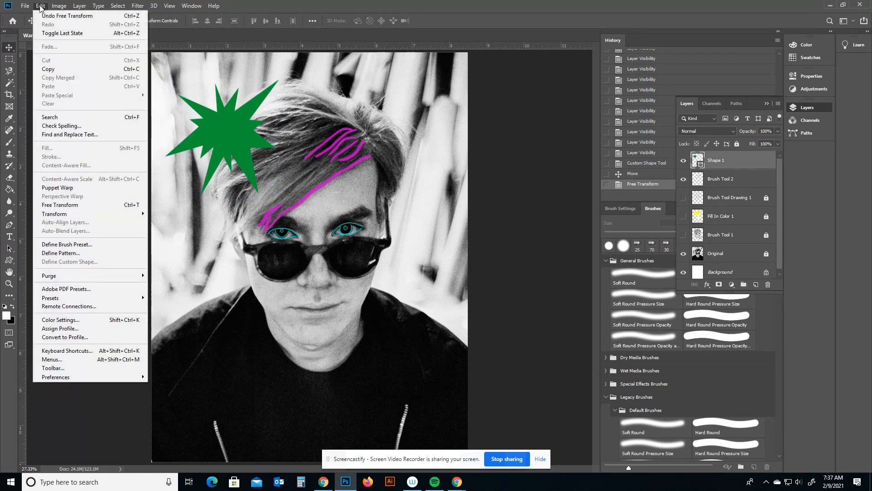
pyautogui.moveTo(71, 216)
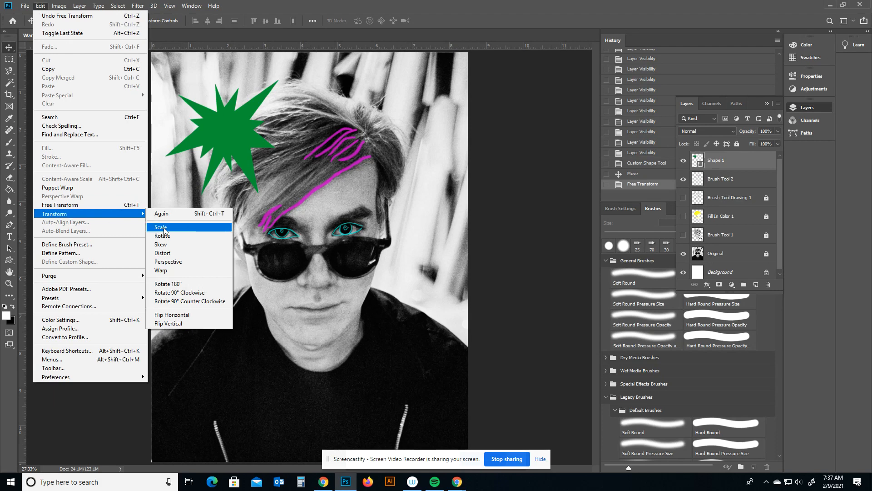
pyautogui.click(184, 315)
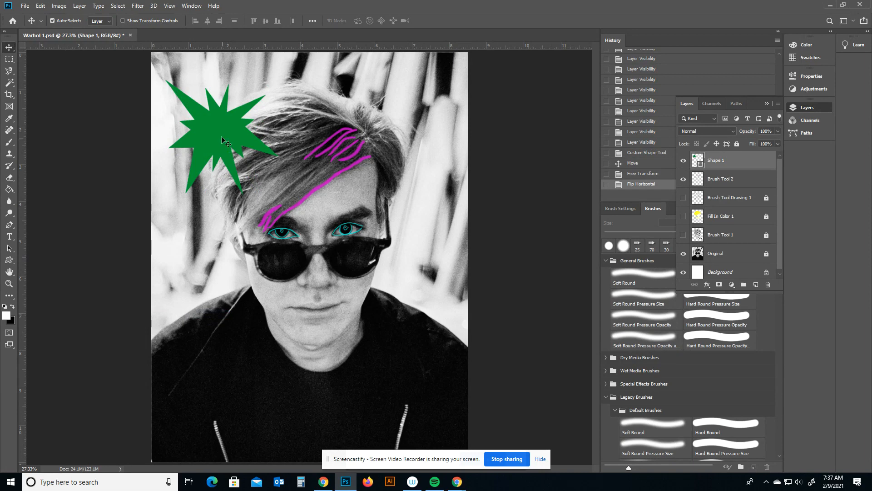
pyautogui.moveTo(222, 137); pyautogui.dragTo(221, 127)
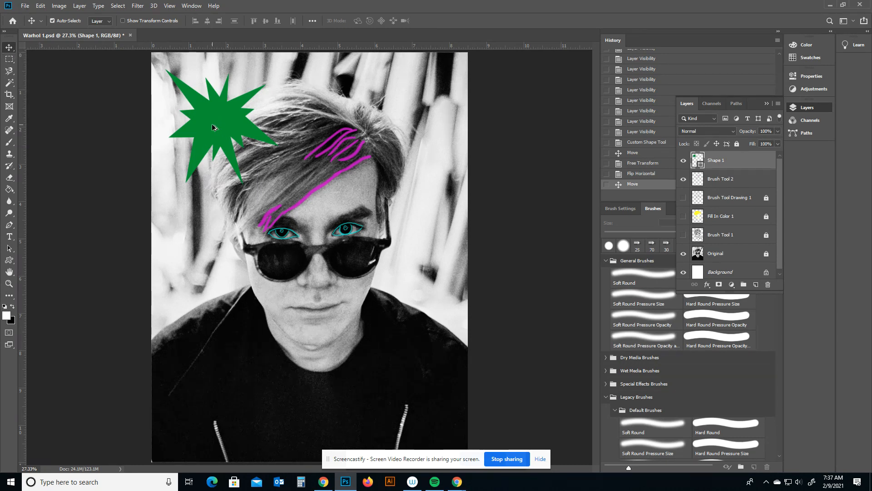
# Duplicate the green starburst three times, arranging the four copies beside the hair and on both sides of the sunglasses.
pyautogui.moveTo(215, 120); pyautogui.dragTo(413, 120)
pyautogui.moveTo(408, 135); pyautogui.dragTo(209, 272)
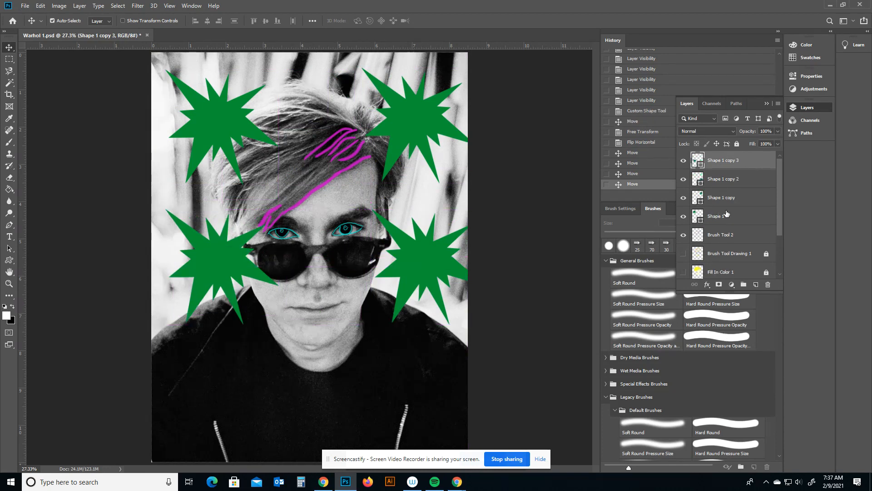
# Toggle the visibility of each of the four starburst layers to check which starburst each one holds.
pyautogui.click(684, 216)
pyautogui.click(684, 217)
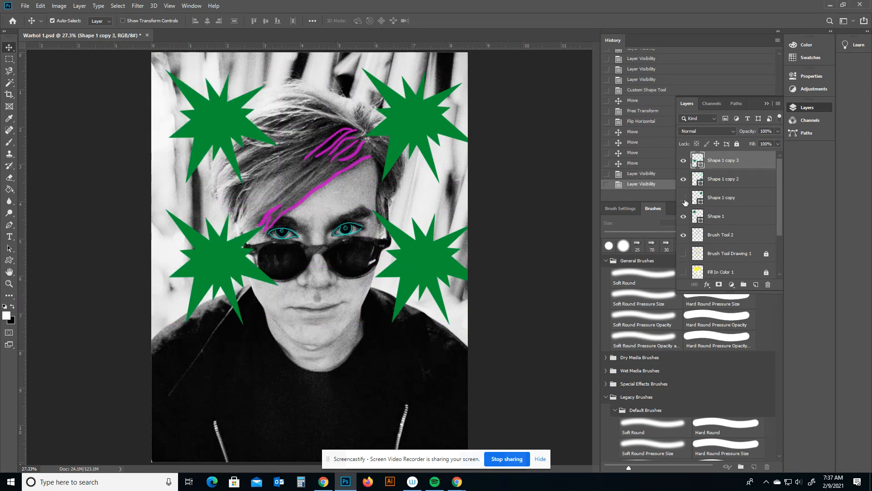
pyautogui.click(683, 197)
pyautogui.click(684, 198)
pyautogui.click(684, 179)
pyautogui.click(684, 179)
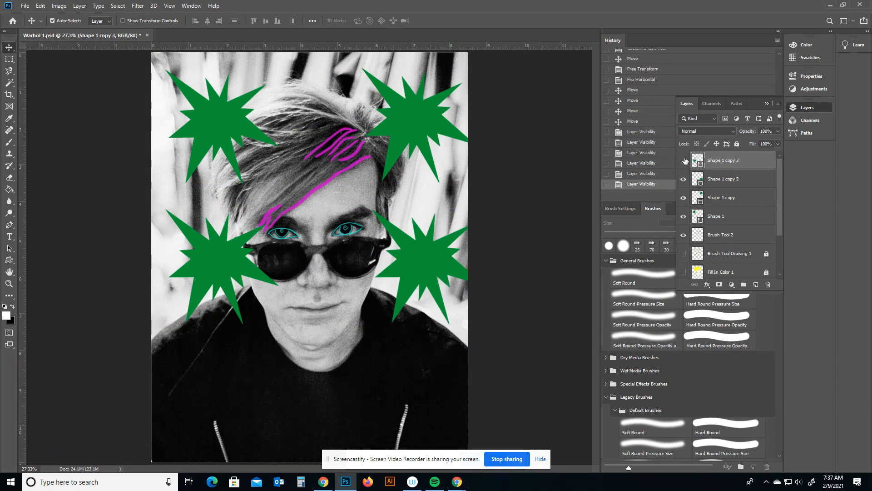
pyautogui.click(683, 160)
pyautogui.click(684, 161)
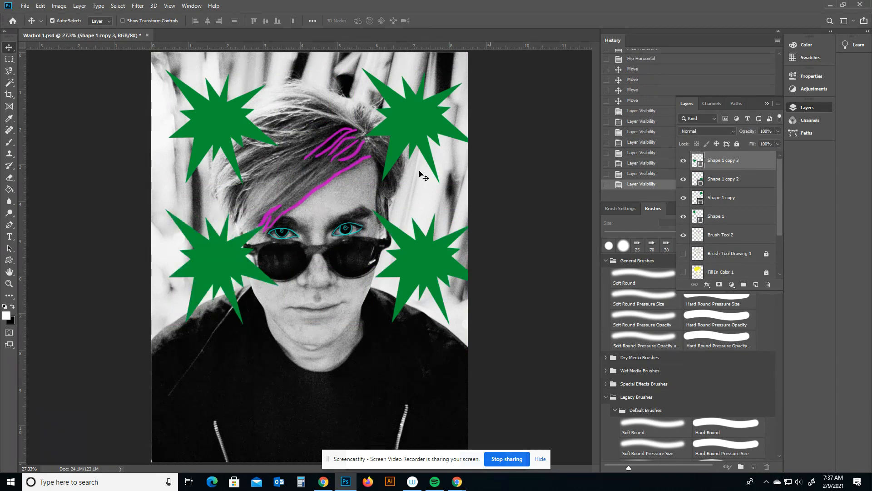
# Select all four starburst layers together and lower their opacity to 63%.
pyautogui.keyDown('shift'); pyautogui.click(732, 221); pyautogui.keyUp('shift')
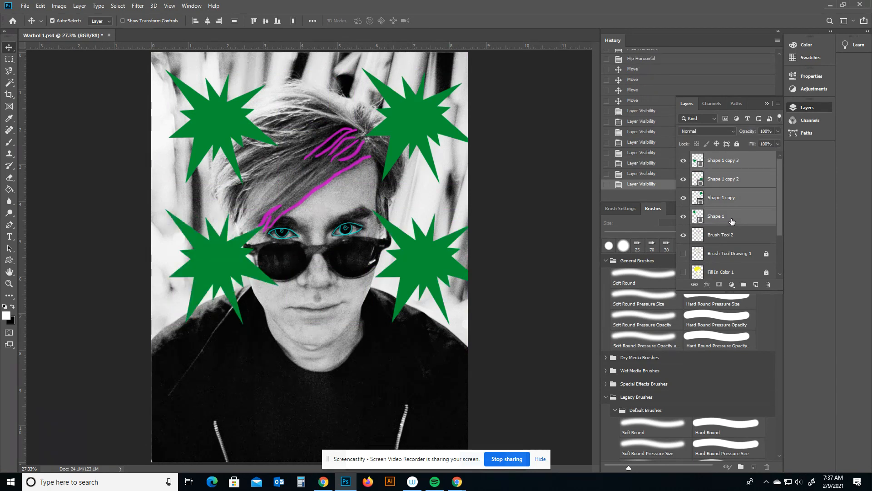
pyautogui.rightClick(731, 217)
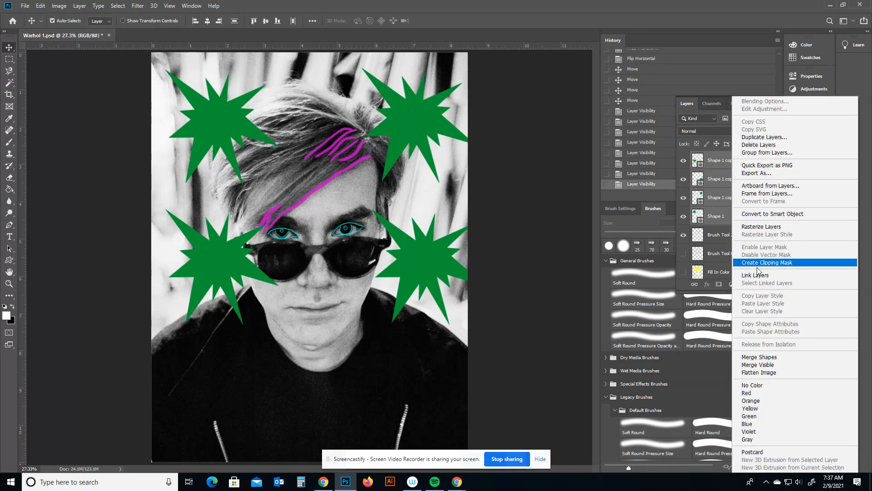
pyautogui.click(726, 219)
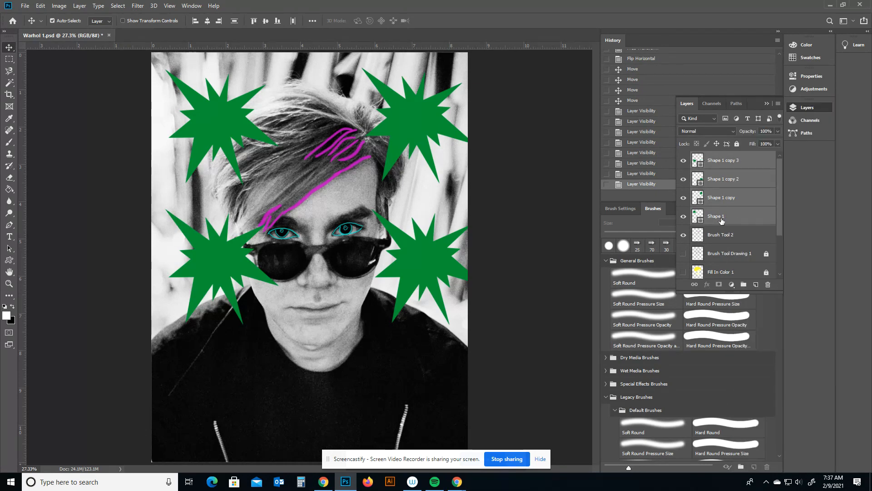
pyautogui.scroll(-3, 721, 236)
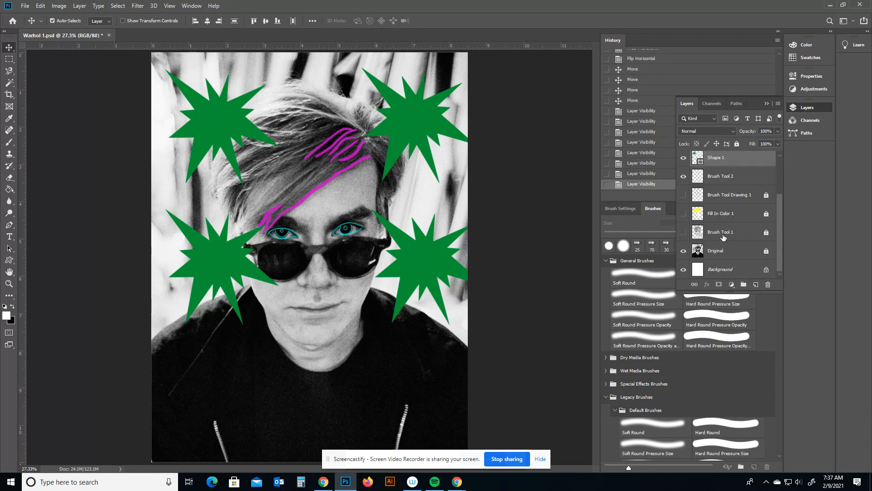
pyautogui.scroll(3, 722, 234)
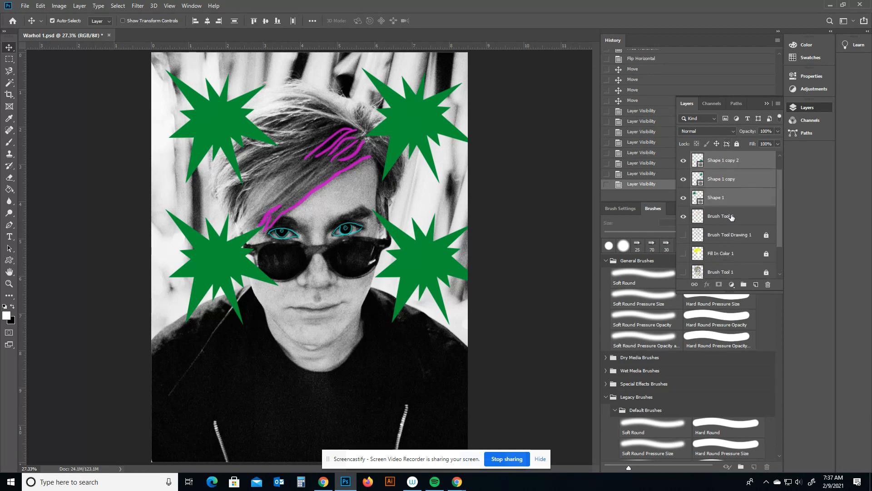
pyautogui.scroll(-3, 732, 219)
pyautogui.scroll(3, 734, 219)
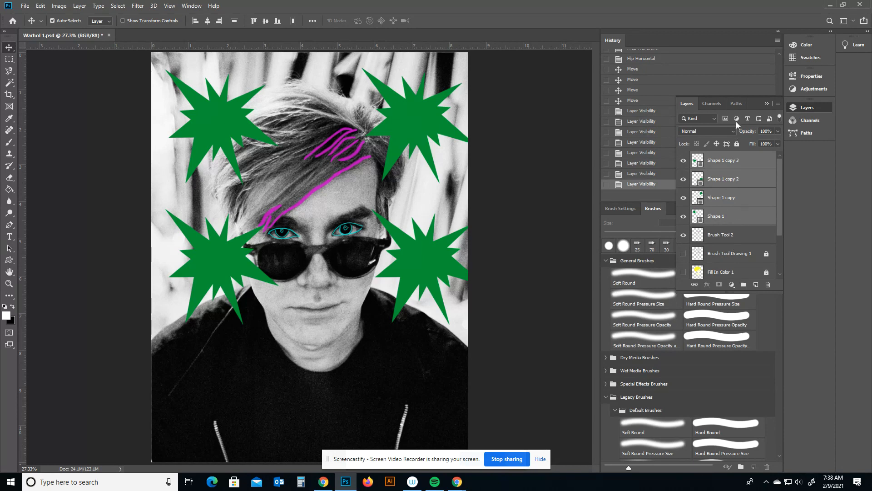
pyautogui.click(777, 132)
pyautogui.moveTo(764, 141); pyautogui.dragTo(767, 141)
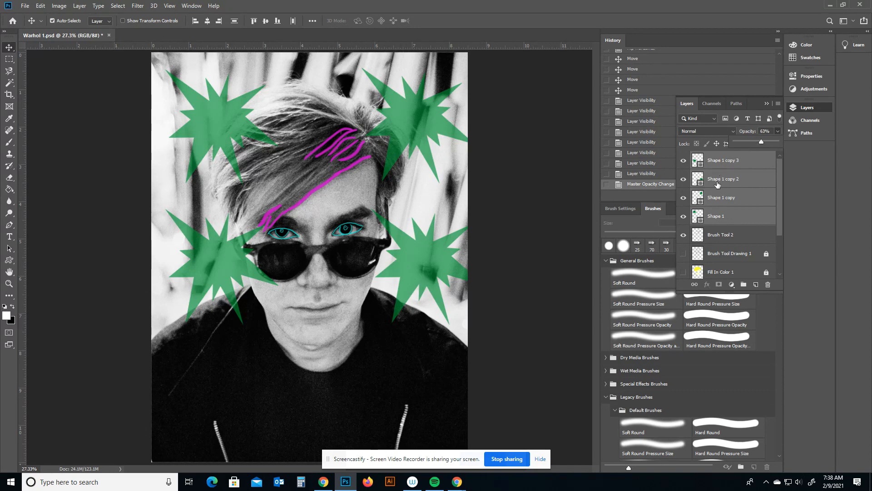
# Reselect the layers from Shape 1 to Shape 1 copy 3 and merge the four shapes into one layer.
pyautogui.click(738, 221)
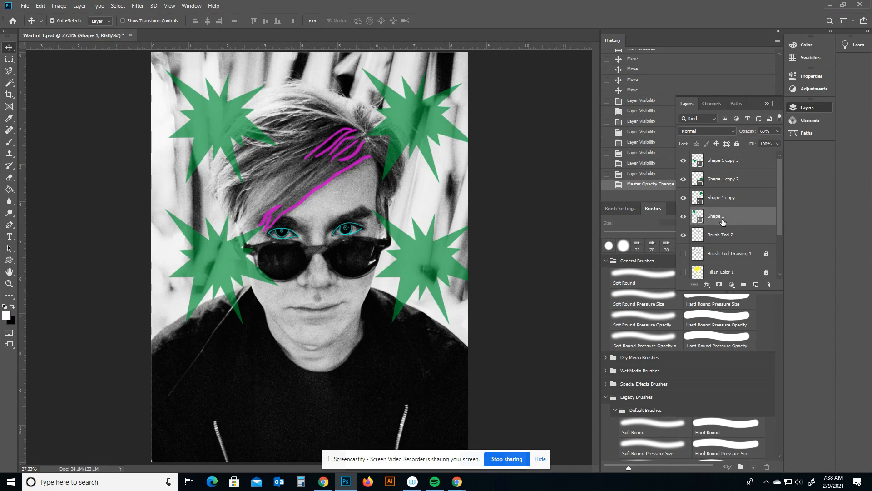
pyautogui.keyDown('shift'); pyautogui.click(745, 162); pyautogui.keyUp('shift')
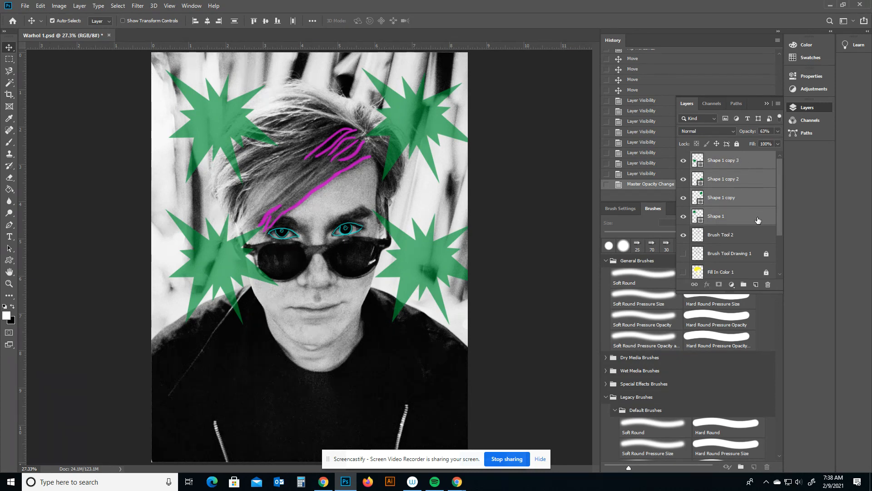
pyautogui.rightClick(746, 167)
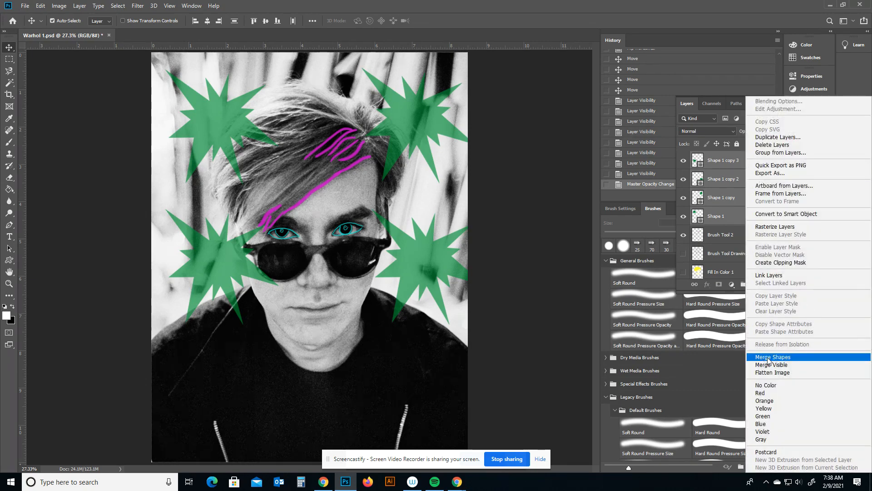
pyautogui.click(769, 357)
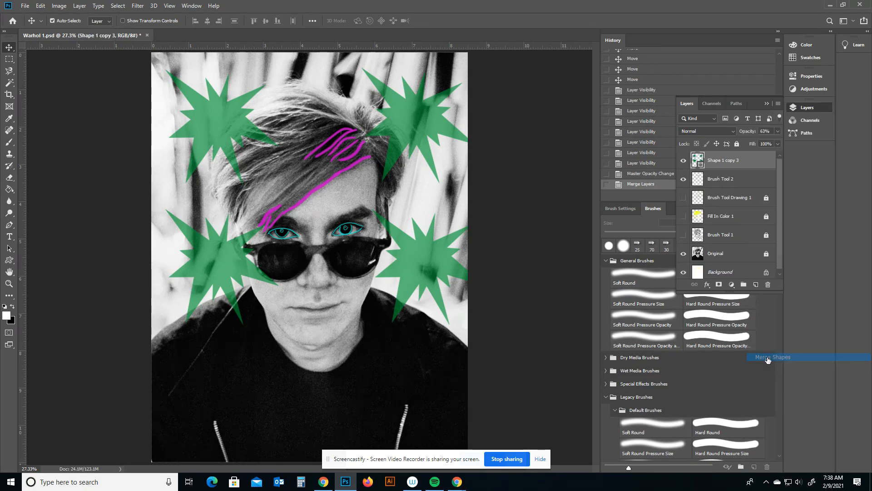
# Check the merged starburst layer by toggling its visibility and rename it as Shapes 2.
pyautogui.click(683, 162)
pyautogui.click(684, 163)
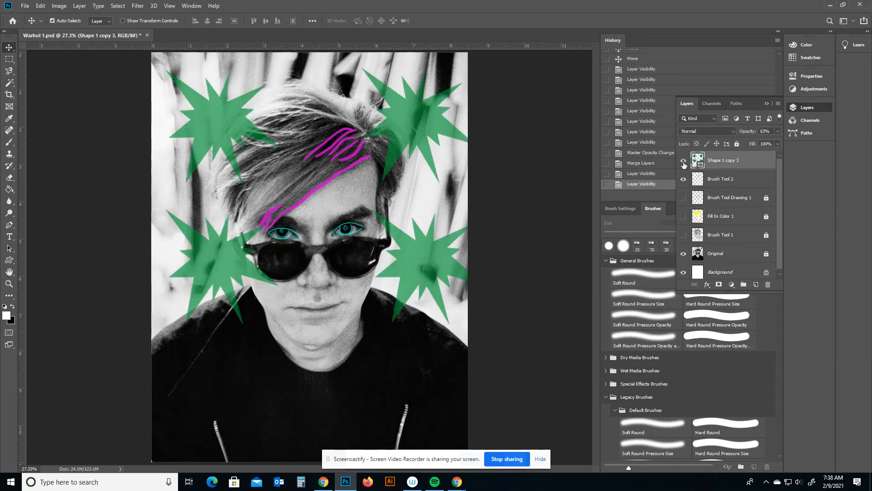
pyautogui.doubleClick(728, 162)
pyautogui.press('BackSpace')
pyautogui.write('Shapes 2')
pyautogui.click(752, 184)
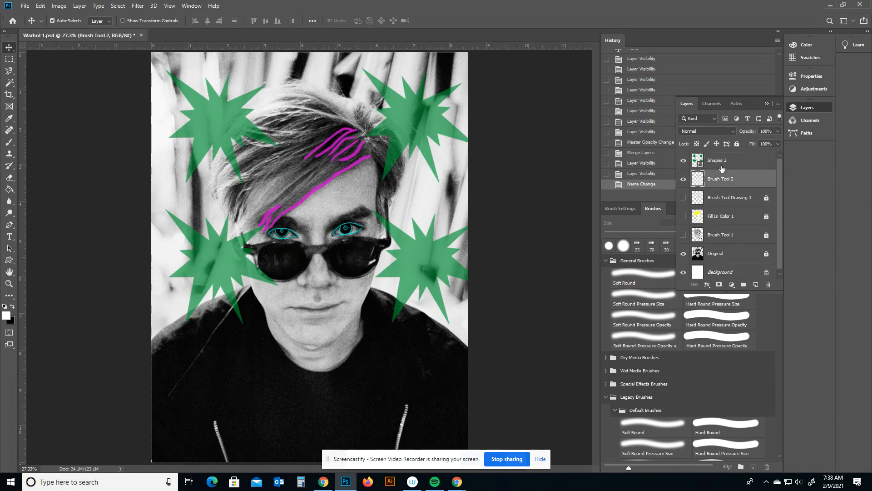
# Toggle the Brush Tool 2 and Shapes 2 layers off and on to check what each contains.
pyautogui.click(683, 179)
pyautogui.click(683, 179)
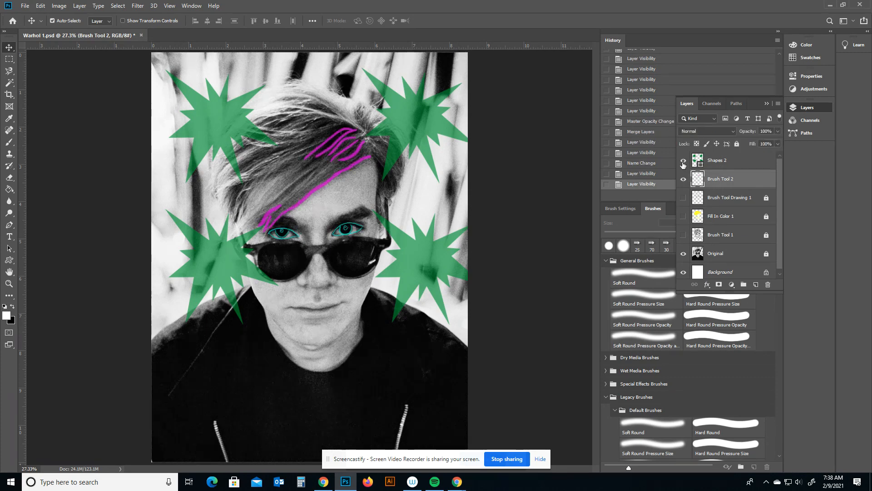
pyautogui.click(684, 161)
pyautogui.click(683, 161)
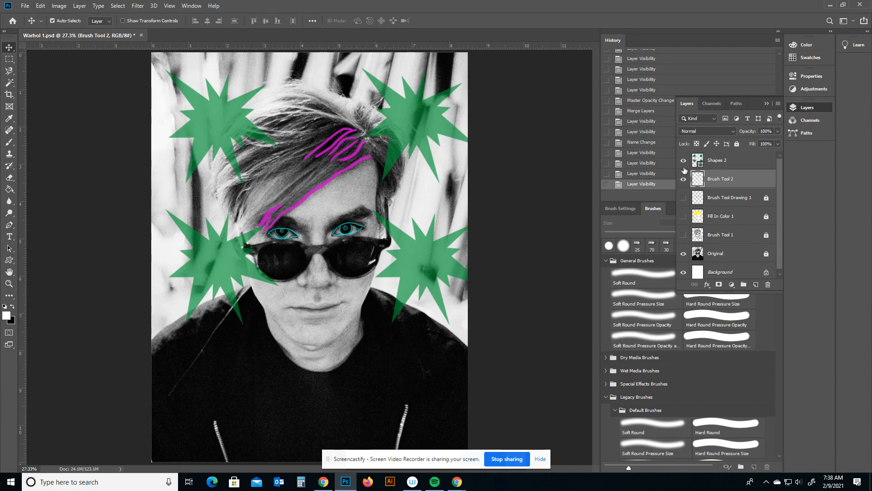
# Hide Shapes 2 and Brush Tool 2, and briefly view Brush Tool Drawing 1 with Fill In Color 1 over the photo.
pyautogui.click(683, 161)
pyautogui.click(683, 179)
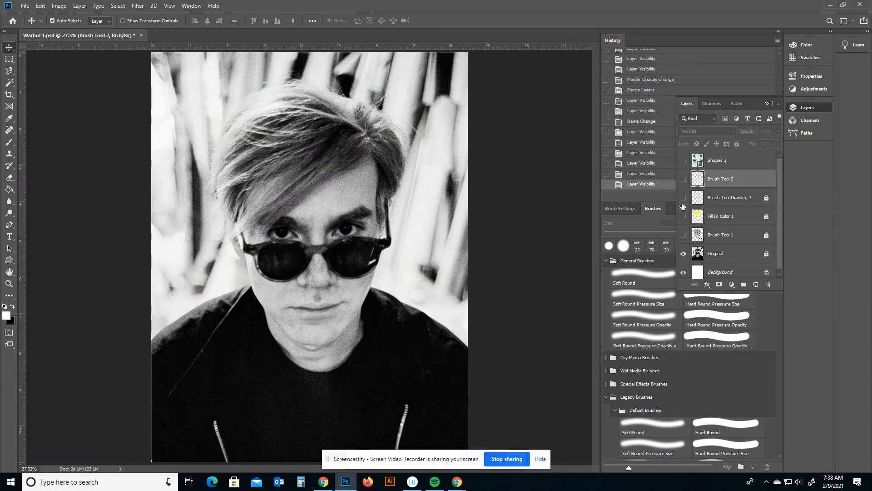
pyautogui.click(684, 198)
pyautogui.click(683, 217)
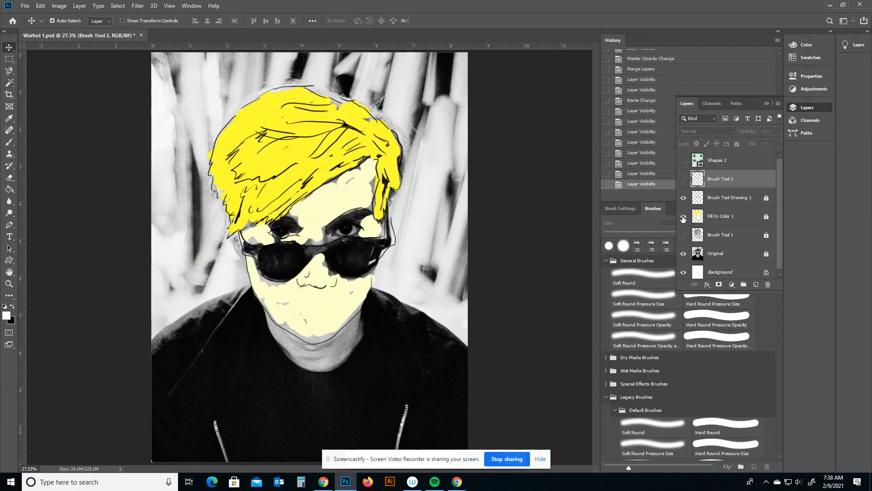
pyautogui.click(683, 216)
pyautogui.click(683, 198)
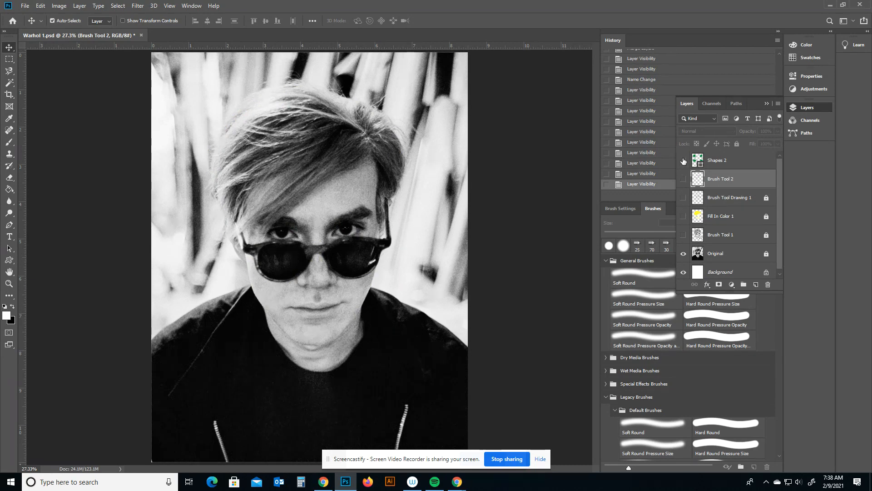
# Show, hide and show again the Shapes 2 and Brush Tool 2 layers to review the second design over the photo.
pyautogui.click(683, 161)
pyautogui.click(683, 179)
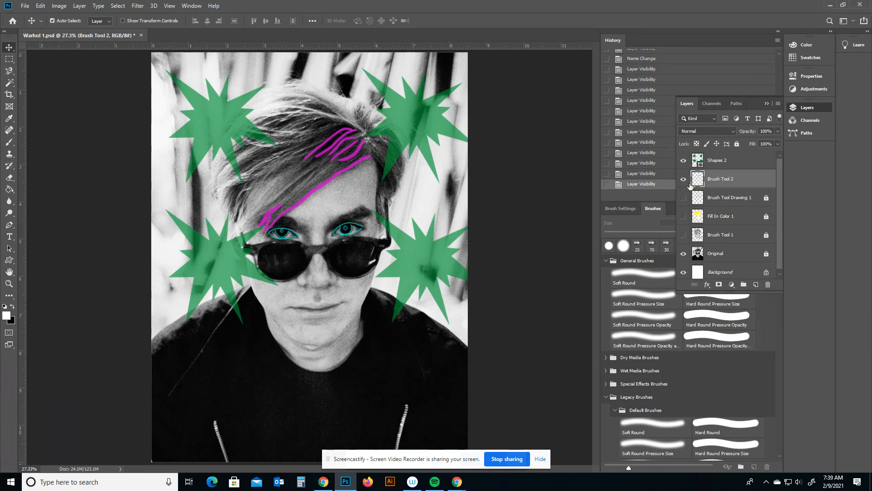
pyautogui.click(684, 180)
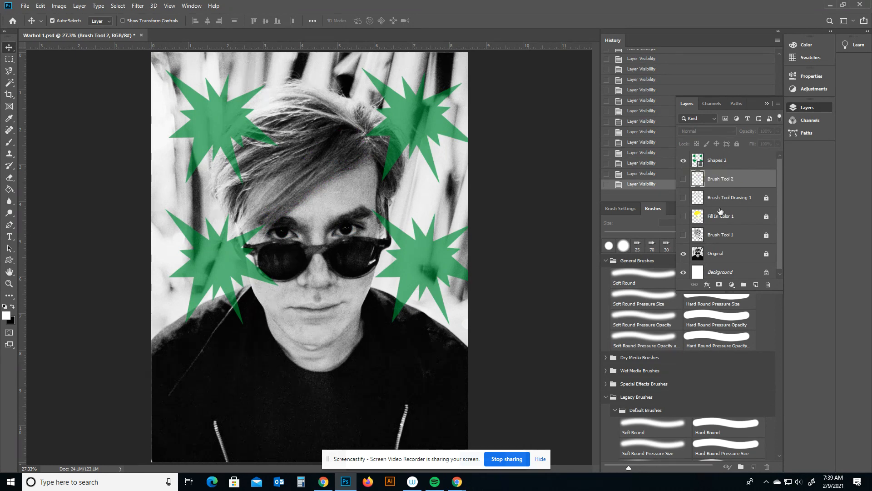
pyautogui.click(683, 160)
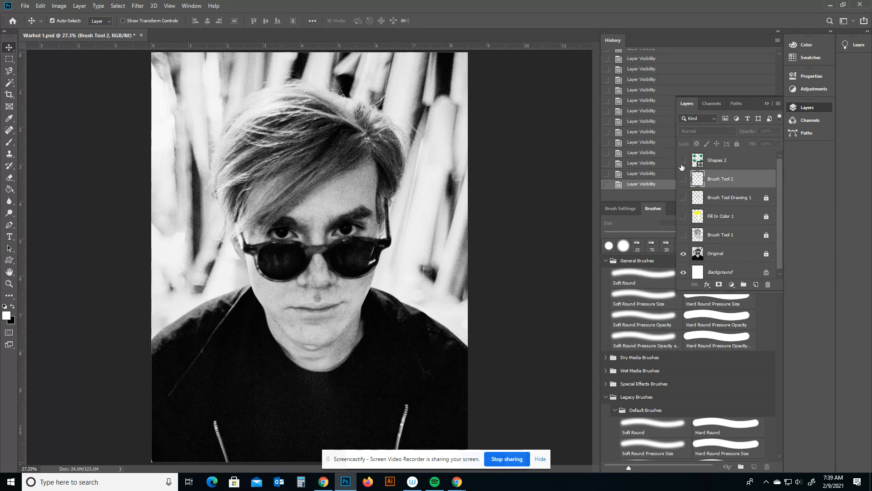
pyautogui.click(683, 160)
pyautogui.click(683, 179)
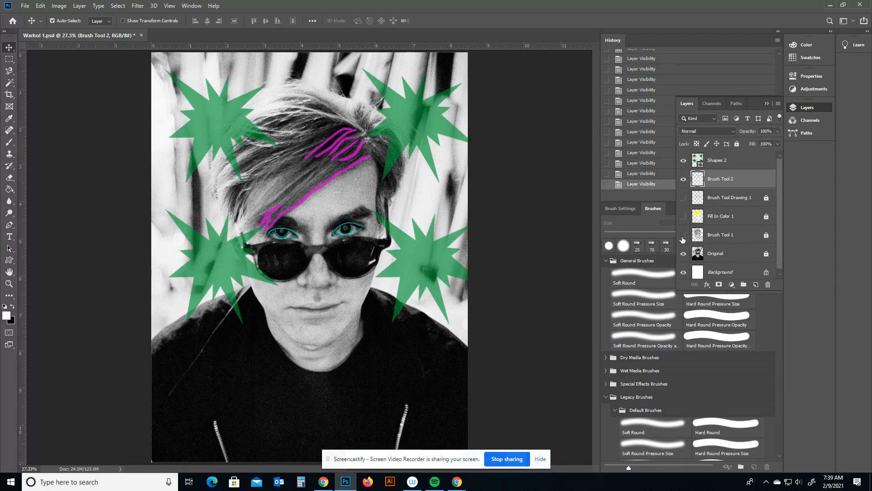